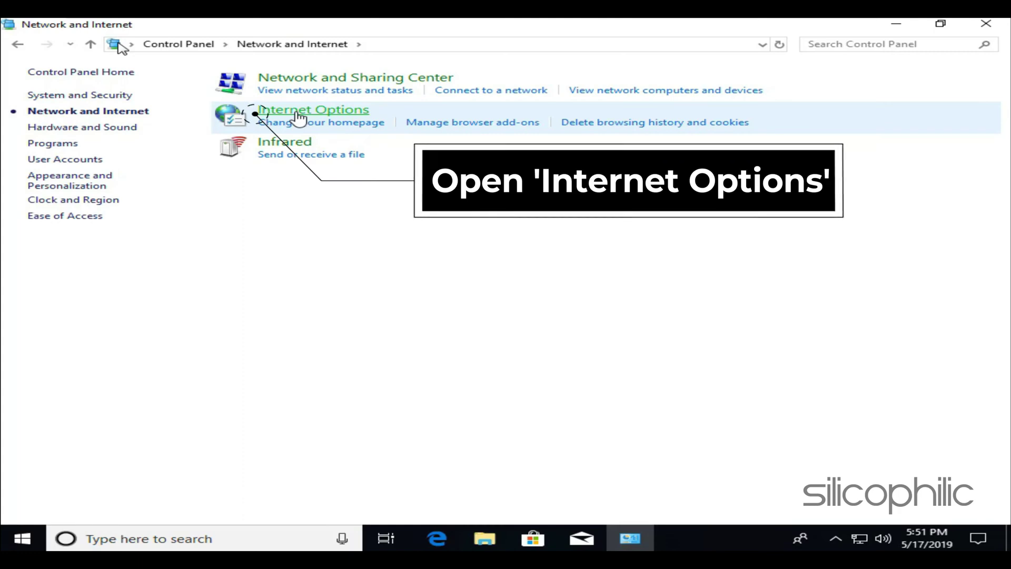
Step: Turn off the proxy server for the LAN in the Internet Options connection settings and save the change
{"action": "left_click", "coordinate": [298, 111]}
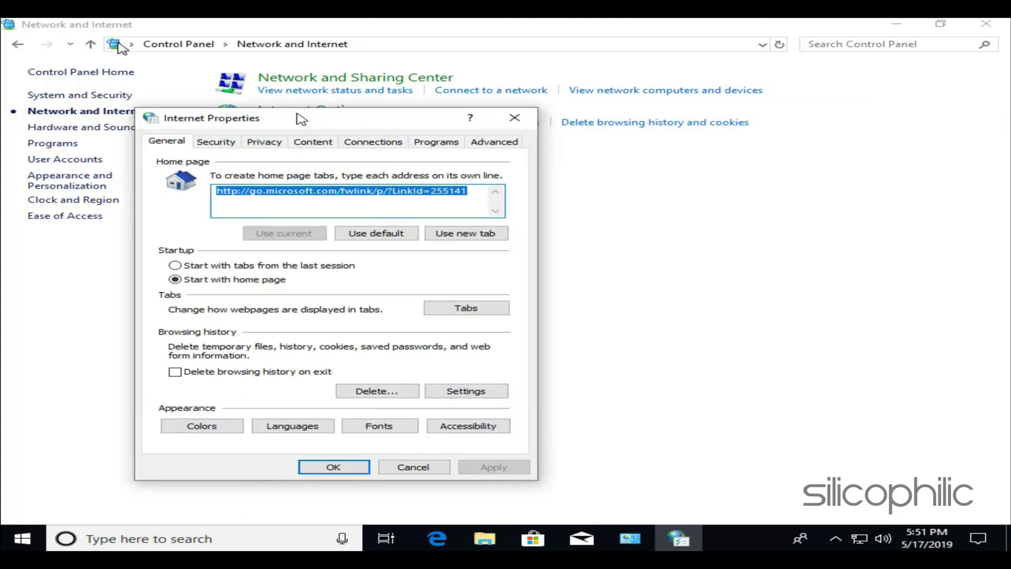
{"action": "left_click_drag", "start_coordinate": [382, 127], "coordinate": [538, 93]}
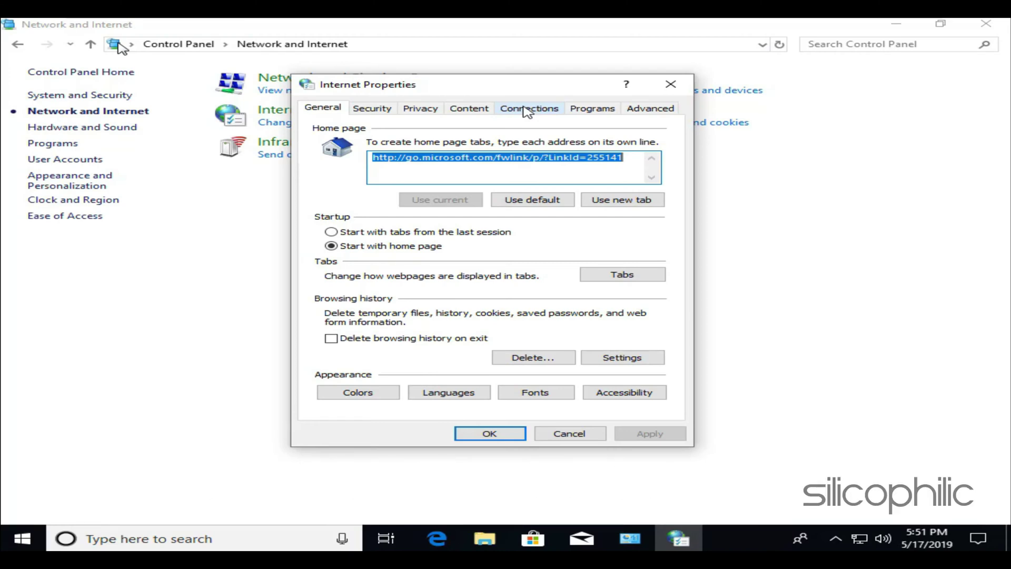
{"action": "left_click", "coordinate": [527, 113]}
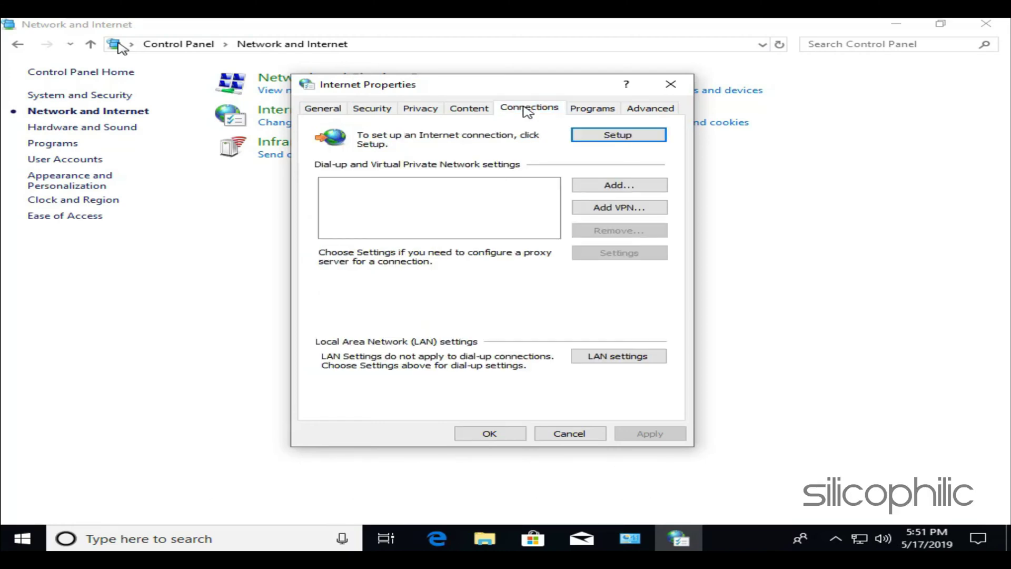
{"action": "left_click", "coordinate": [600, 360]}
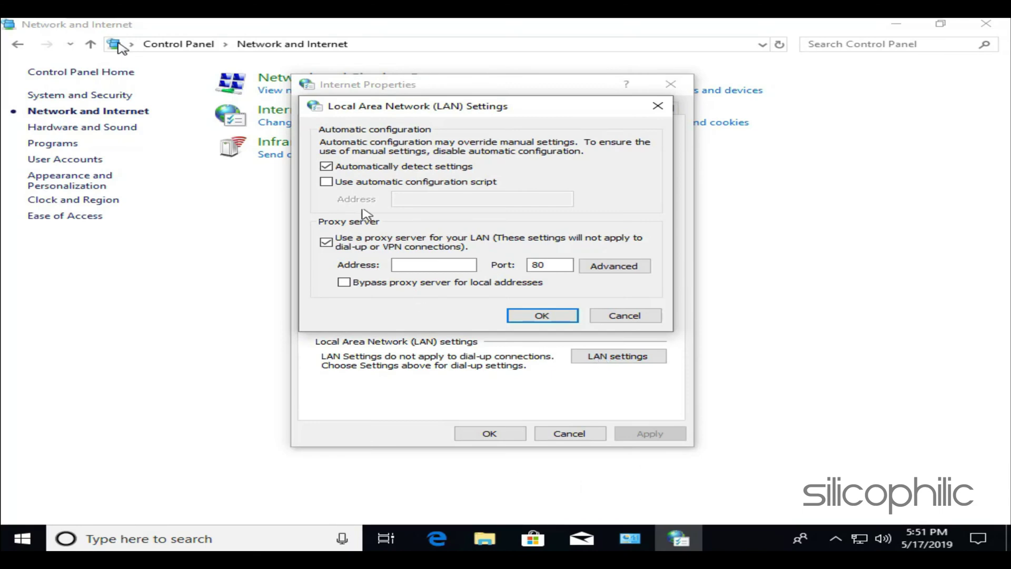
{"action": "left_click", "coordinate": [327, 241]}
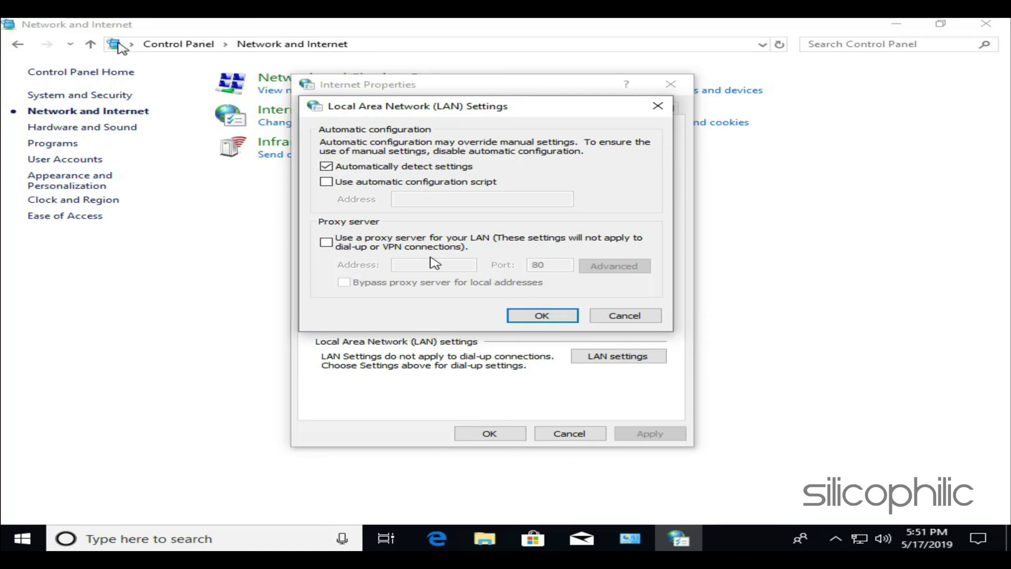
{"action": "left_click", "coordinate": [537, 315]}
{"action": "left_click", "coordinate": [490, 433]}
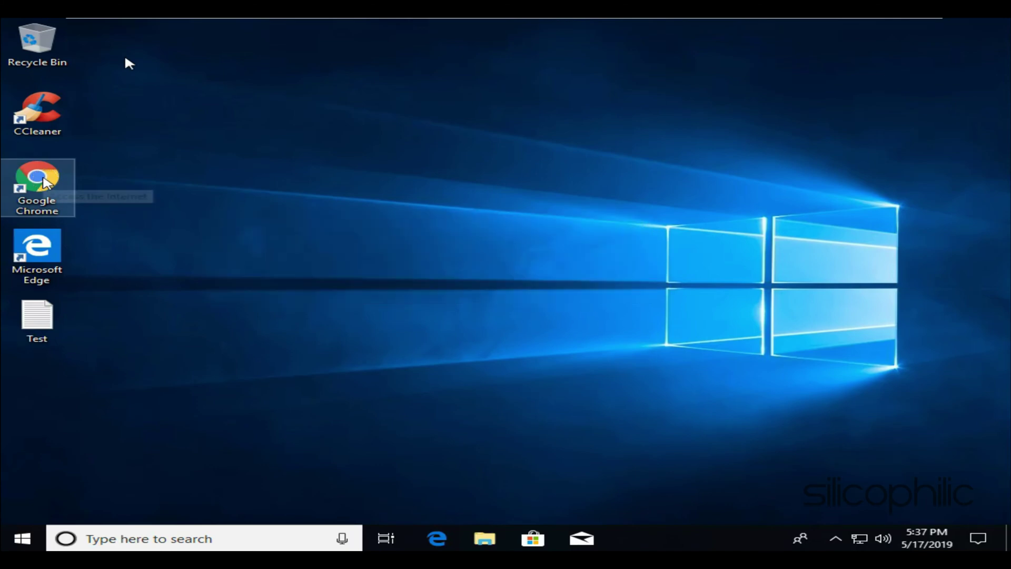
Step: Switch to Google Chrome and expand the advanced section of its settings
{"action": "double_click", "coordinate": [43, 178]}
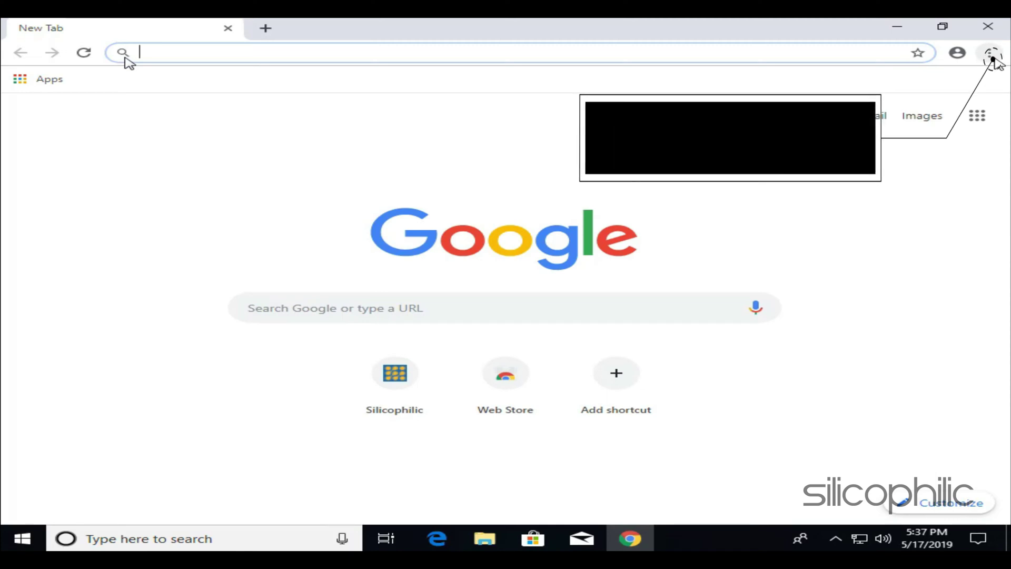
{"action": "left_click", "coordinate": [992, 57]}
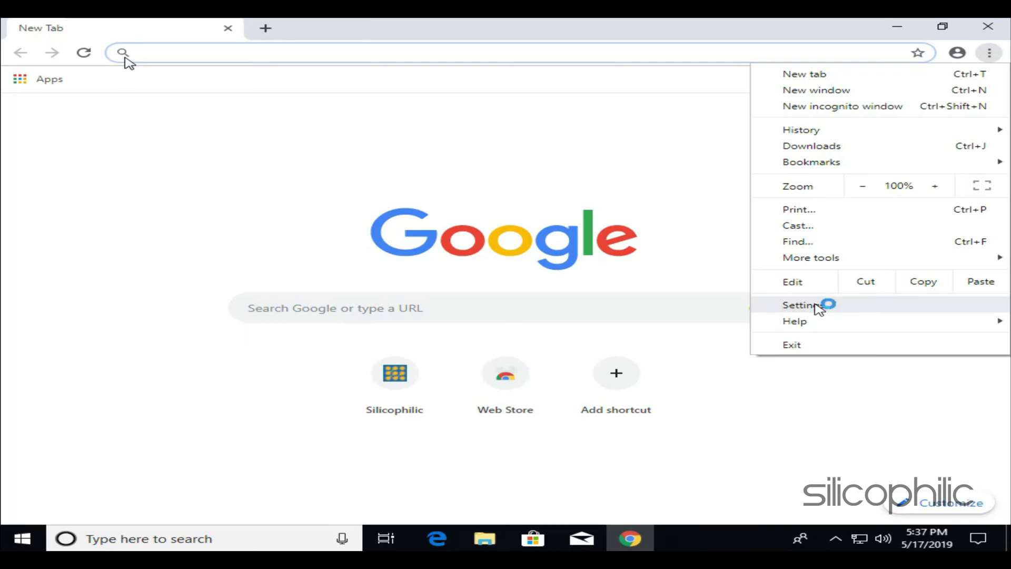
{"action": "left_click", "coordinate": [855, 305]}
{"action": "scroll", "coordinate": [529, 329], "scroll_direction": "down", "scroll_amount": 8}
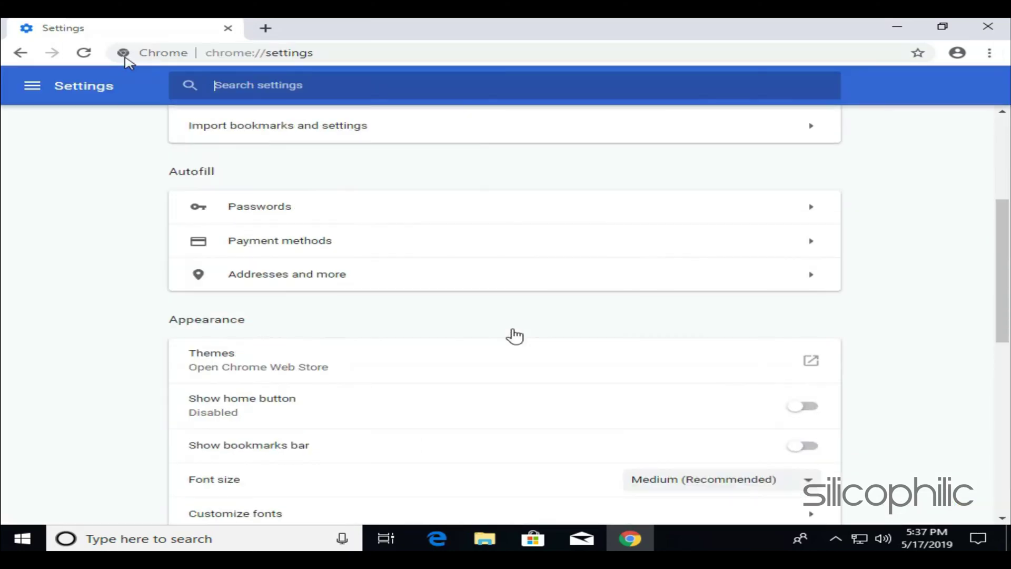
{"action": "scroll", "coordinate": [525, 333], "scroll_direction": "down", "scroll_amount": 5}
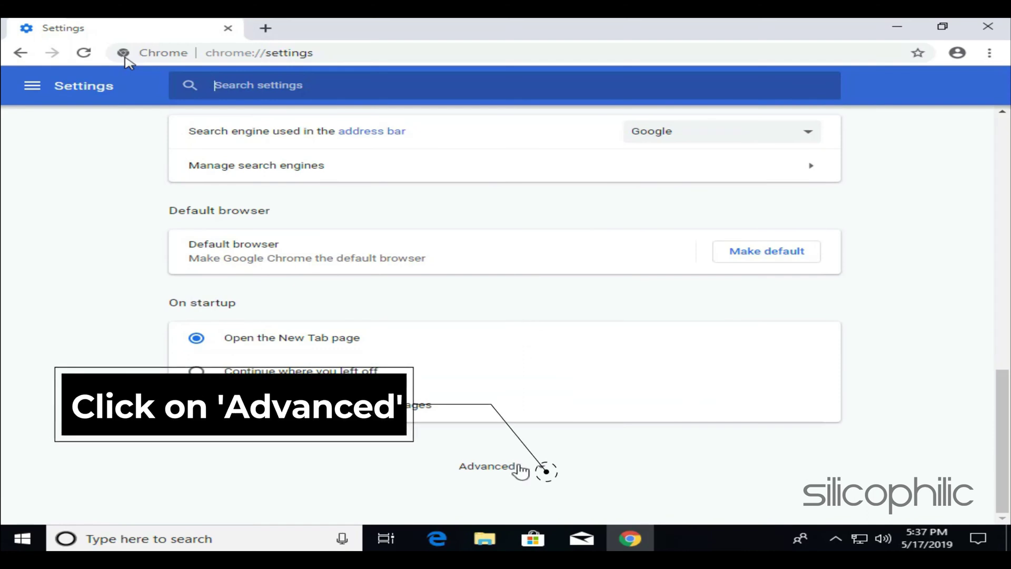
{"action": "left_click", "coordinate": [490, 470]}
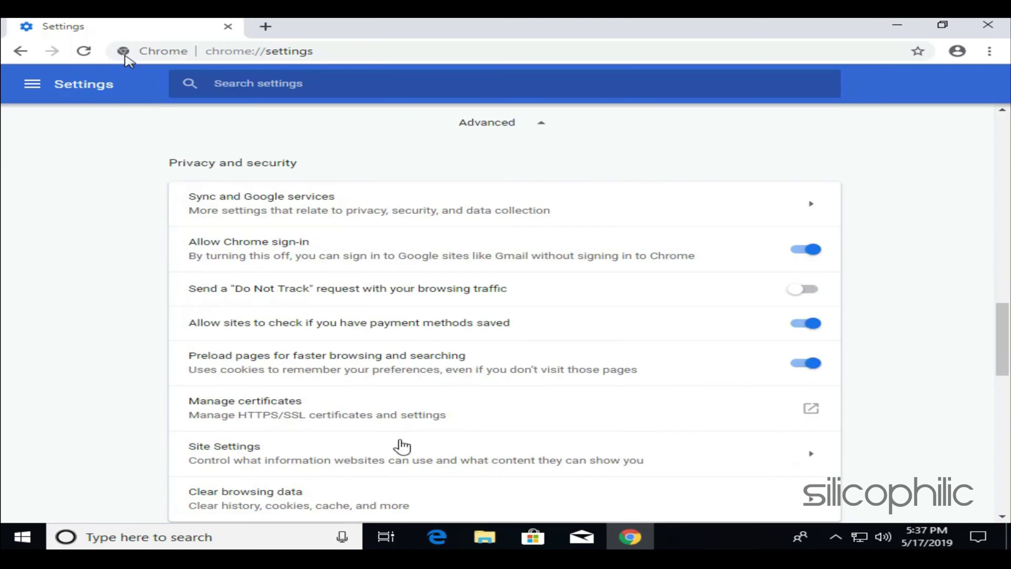
Step: Remove all stored cookies and site data through the Cookies permission in Site Settings
{"action": "scroll", "coordinate": [403, 446], "scroll_direction": "down", "scroll_amount": 1}
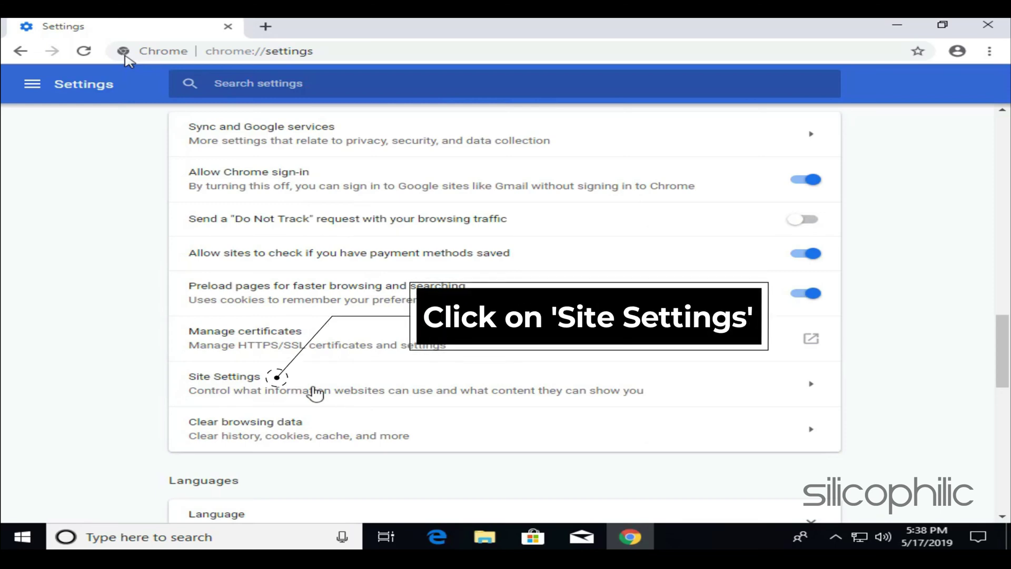
{"action": "left_click", "coordinate": [692, 392]}
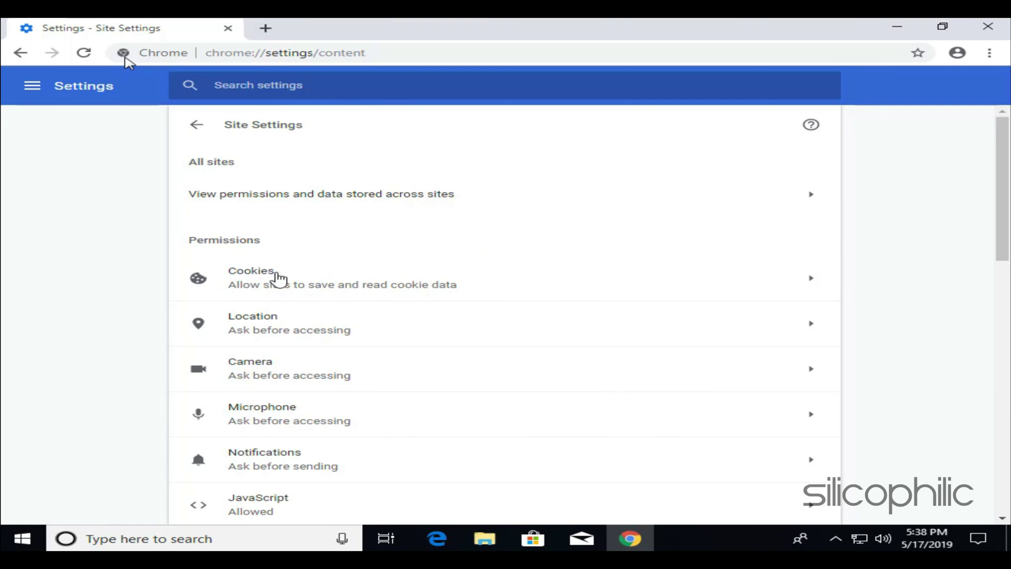
{"action": "left_click", "coordinate": [317, 284]}
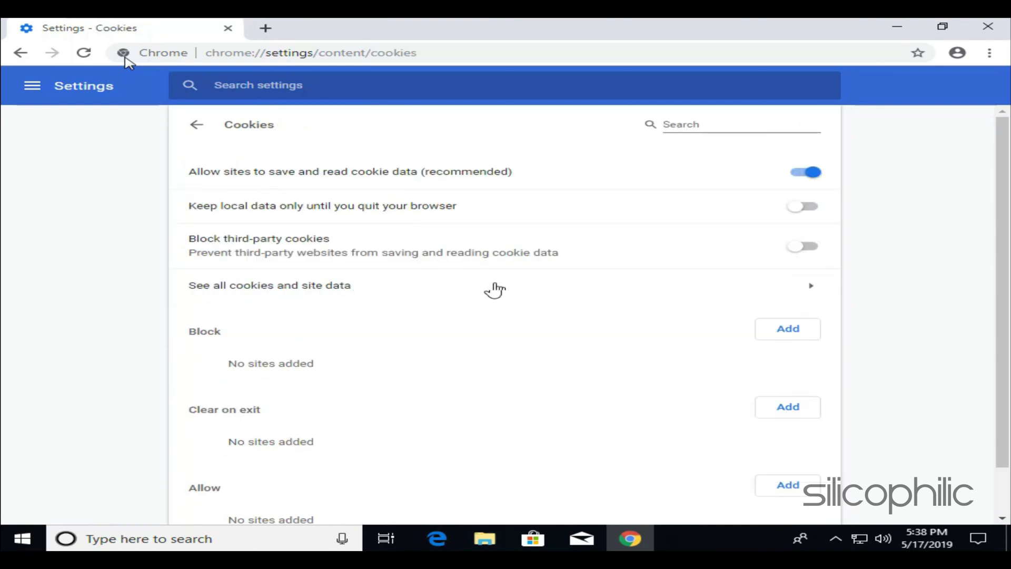
{"action": "left_click", "coordinate": [247, 287]}
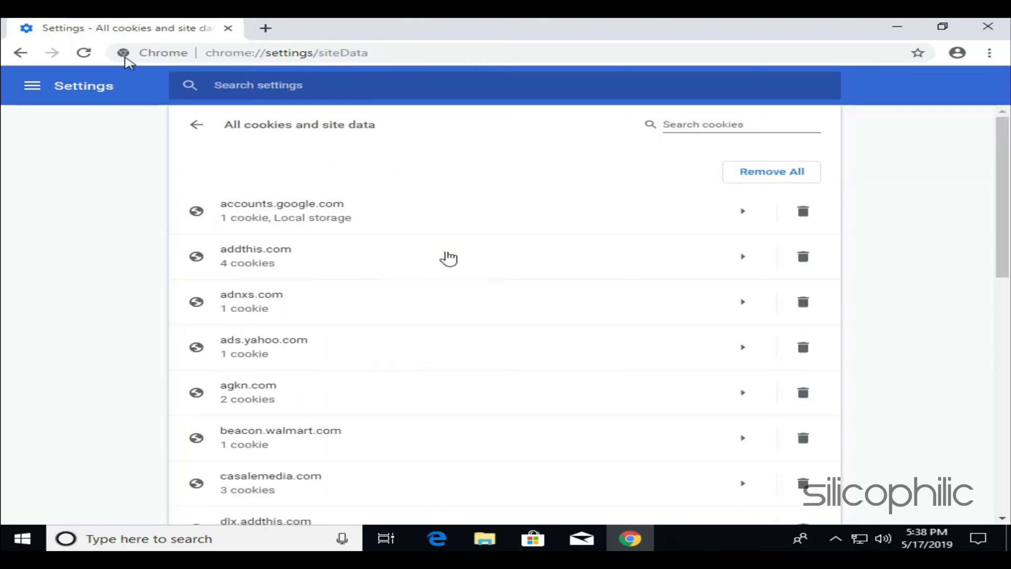
{"action": "left_click", "coordinate": [775, 178]}
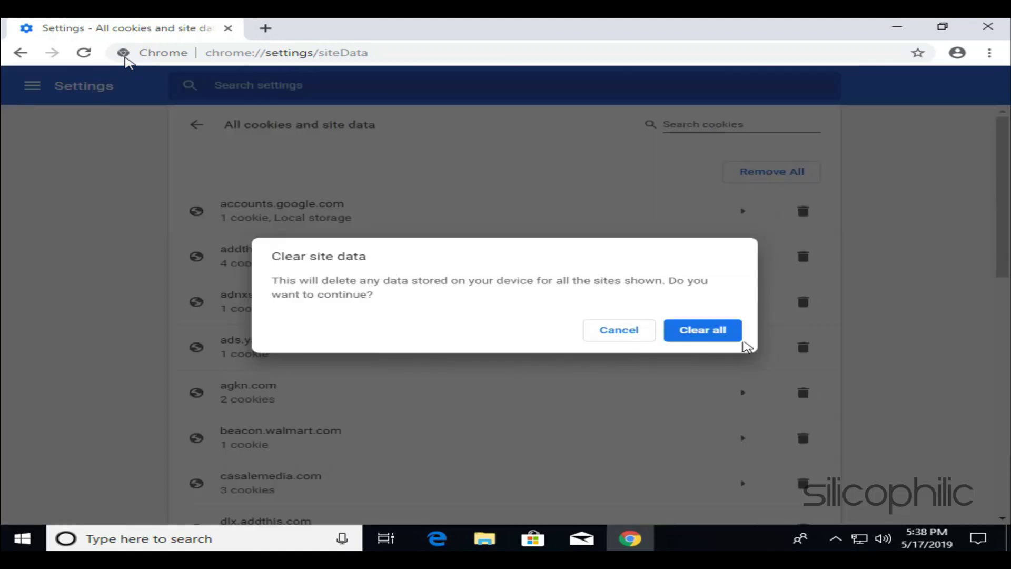
{"action": "left_click", "coordinate": [717, 337]}
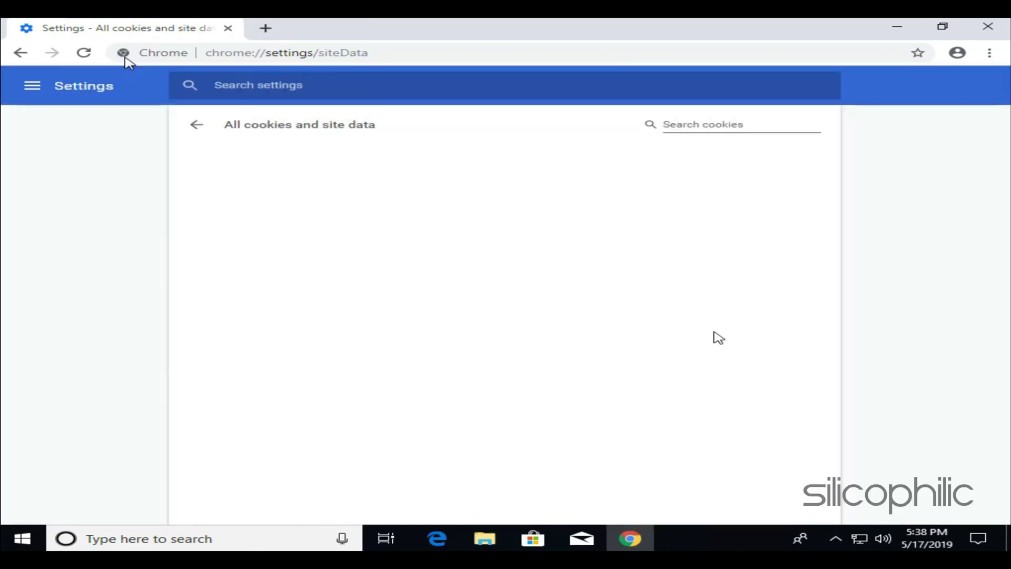
Step: Return to the main settings and set the advanced Clear browsing data time range to All time
{"action": "left_click", "coordinate": [196, 124]}
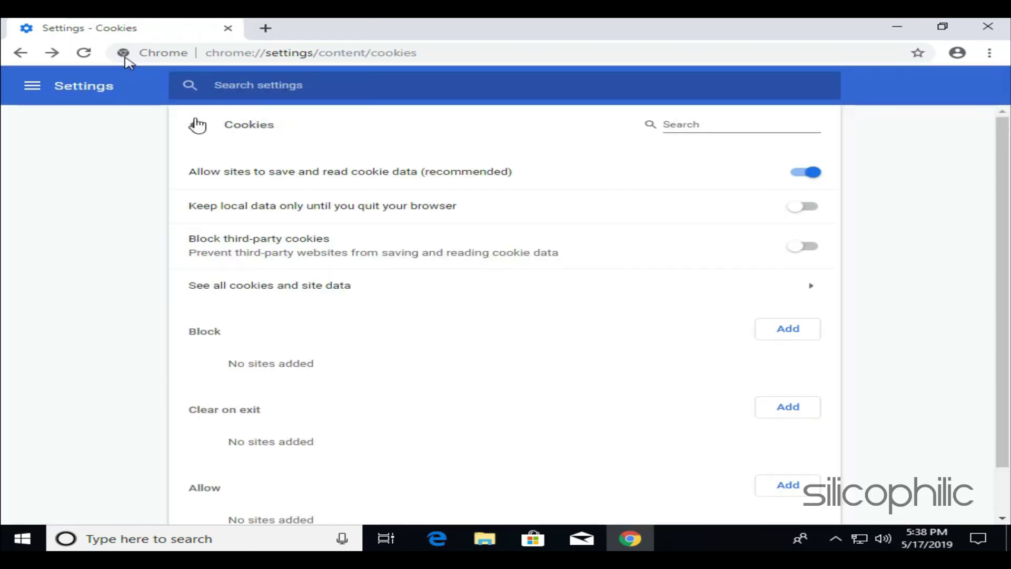
{"action": "left_click", "coordinate": [198, 125]}
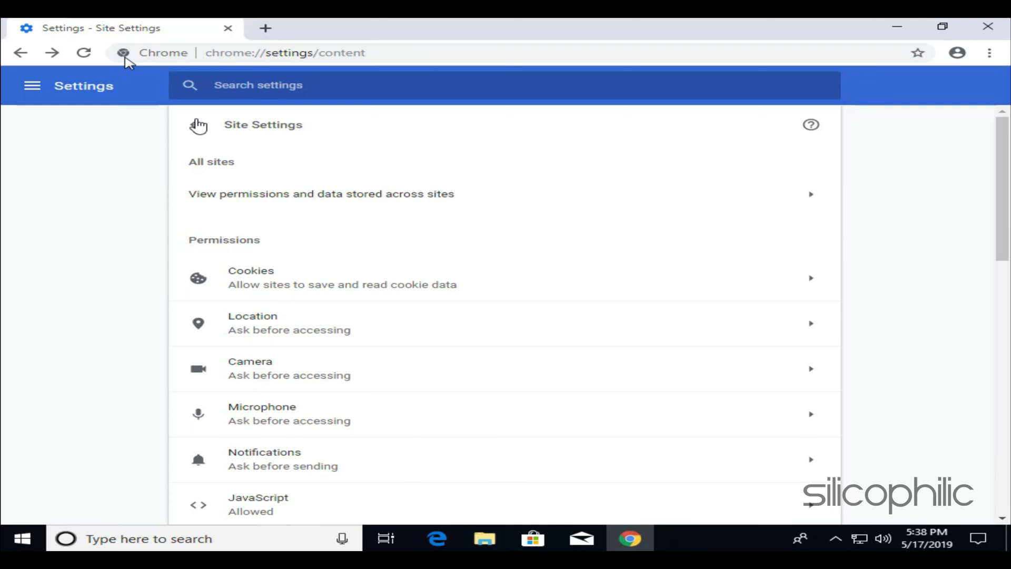
{"action": "left_click", "coordinate": [198, 124]}
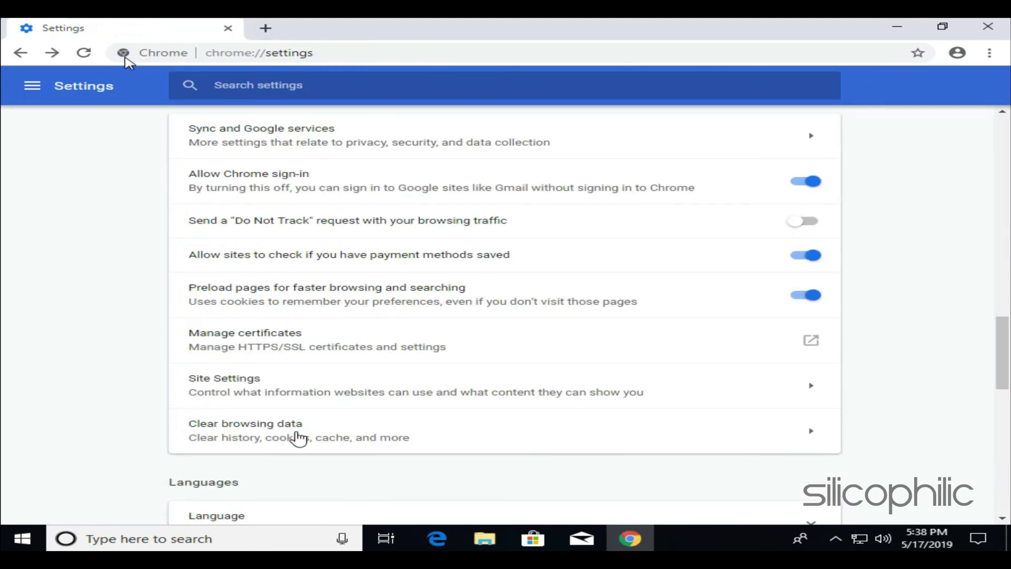
{"action": "scroll", "coordinate": [298, 436], "scroll_direction": "down", "scroll_amount": 2}
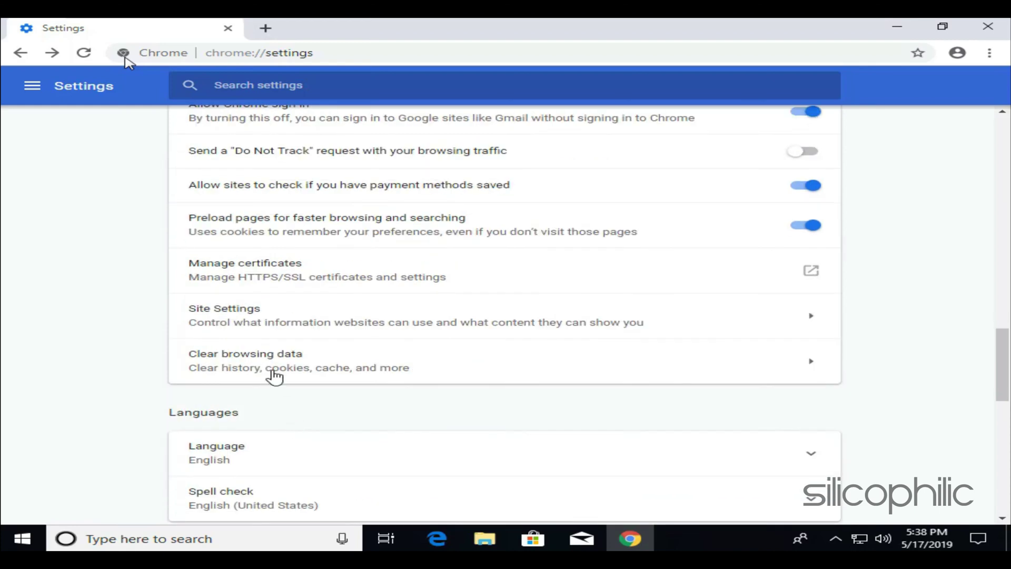
{"action": "left_click", "coordinate": [319, 374]}
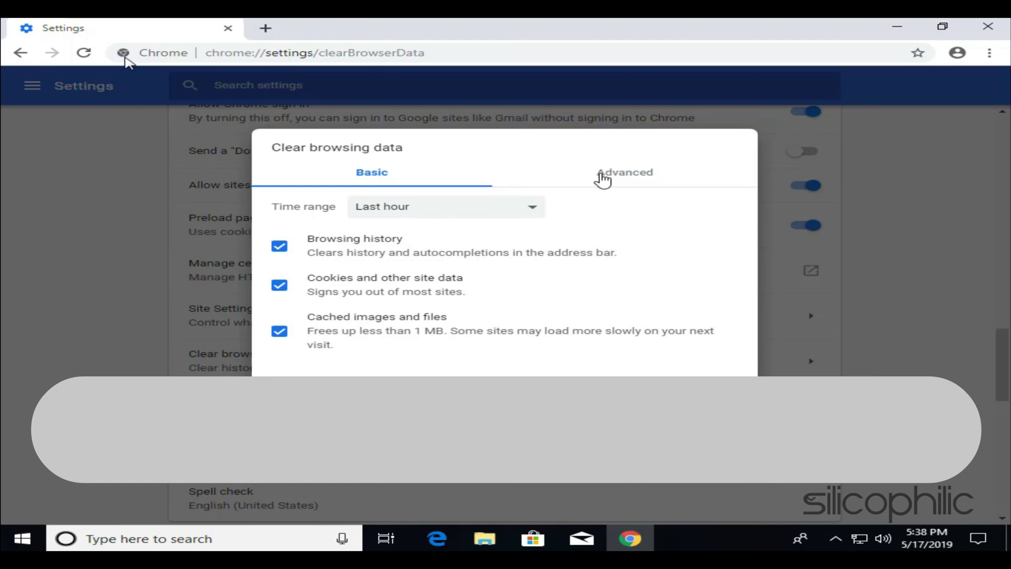
{"action": "left_click", "coordinate": [601, 179]}
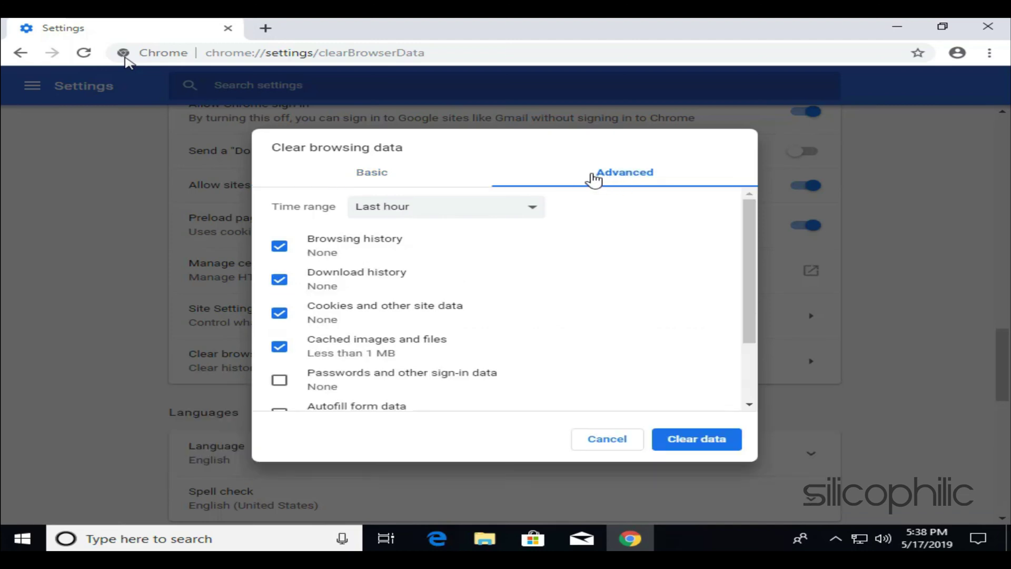
{"action": "left_click", "coordinate": [479, 213]}
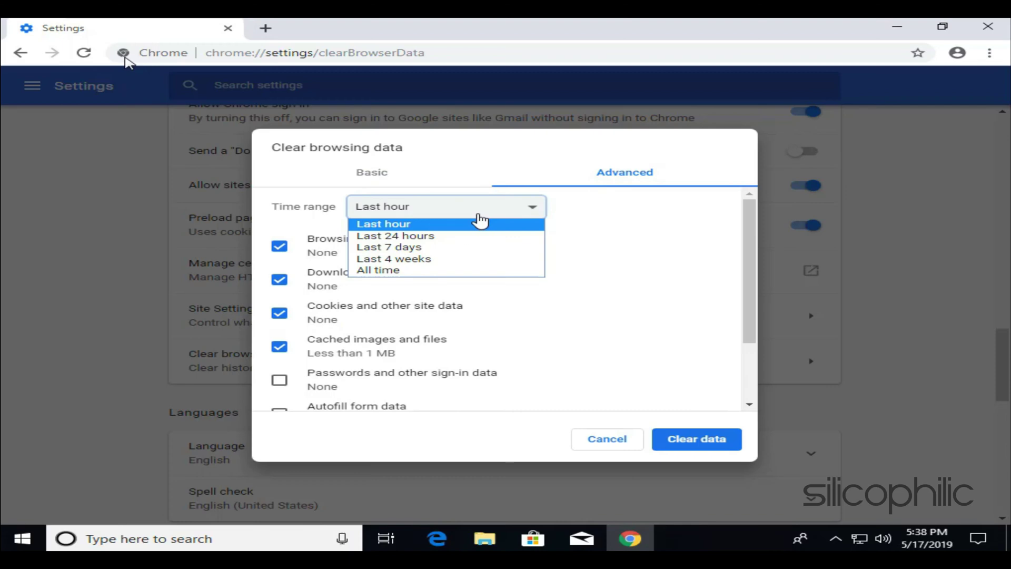
{"action": "left_click", "coordinate": [416, 270]}
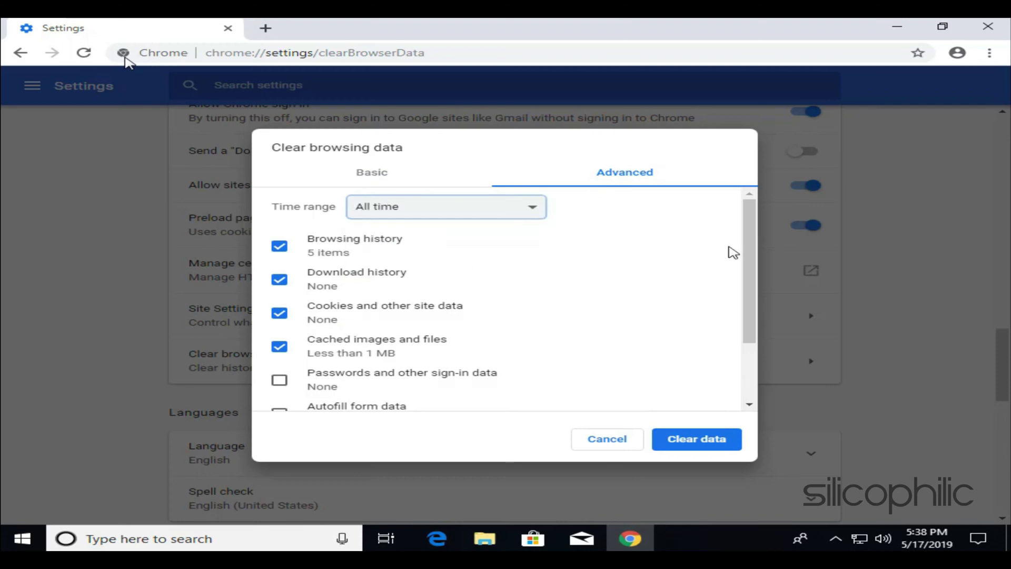
Step: Include passwords and sign-in data, autofill form data, site settings and hosted app data, clear the browsing data, and close Chrome
{"action": "left_click_drag", "start_coordinate": [750, 240], "coordinate": [752, 310]}
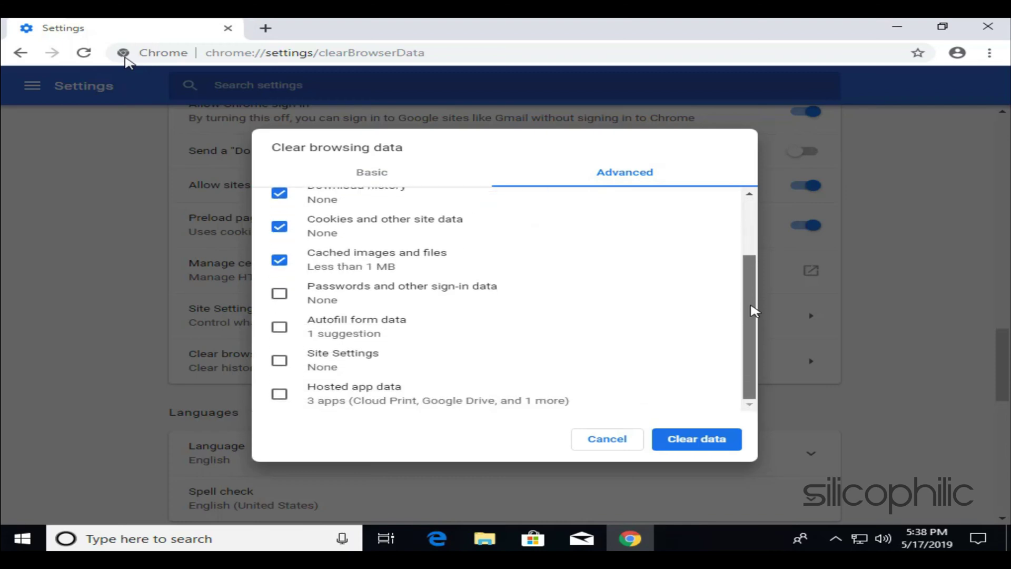
{"action": "left_click", "coordinate": [279, 297]}
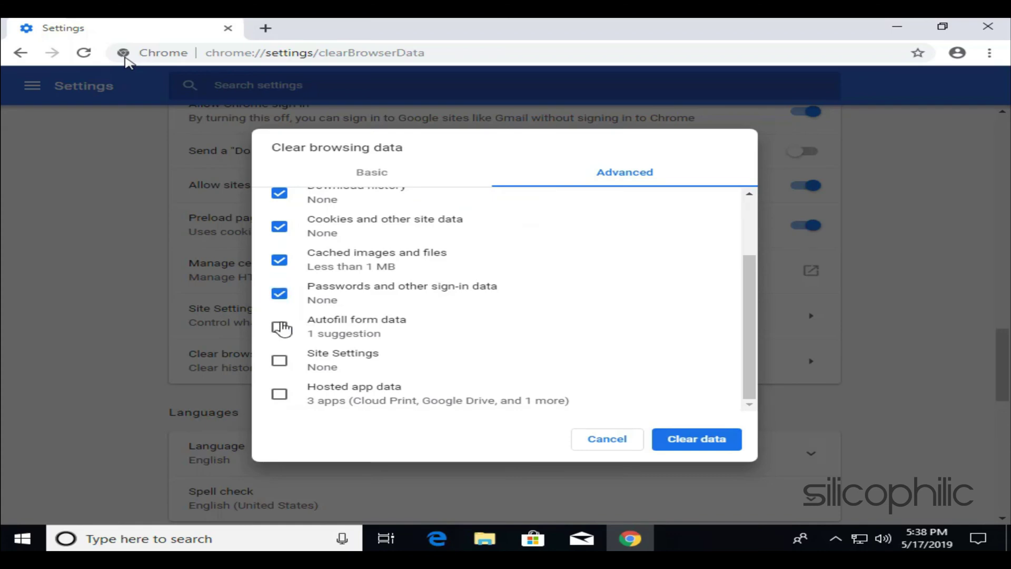
{"action": "left_click", "coordinate": [279, 328]}
{"action": "left_click", "coordinate": [279, 361]}
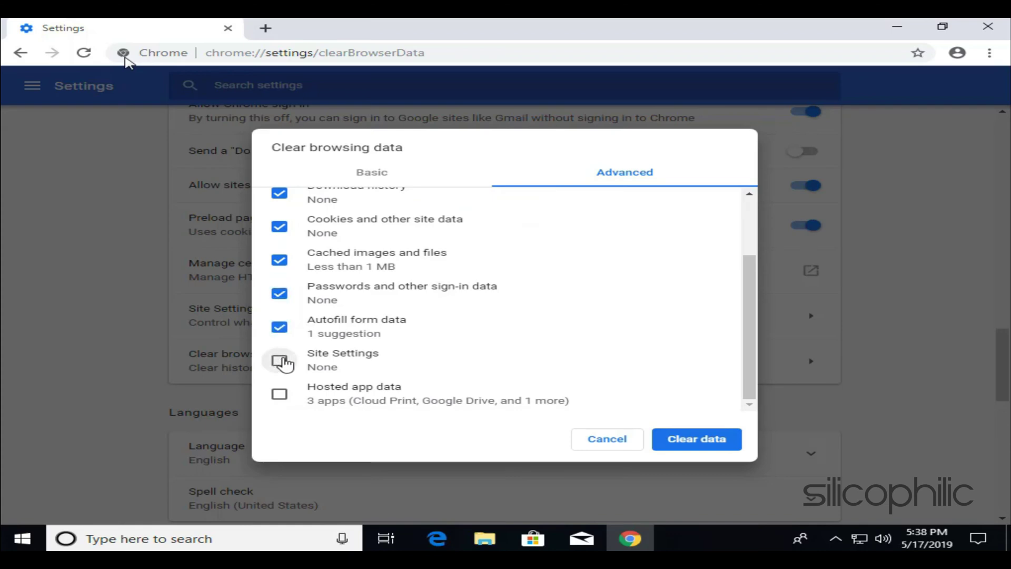
{"action": "left_click", "coordinate": [279, 396]}
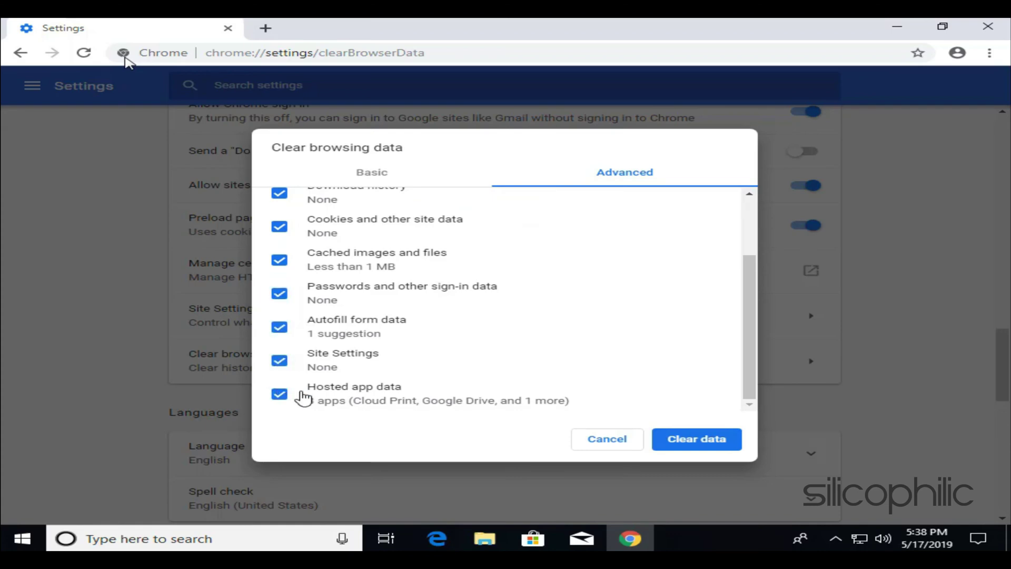
{"action": "left_click", "coordinate": [683, 442]}
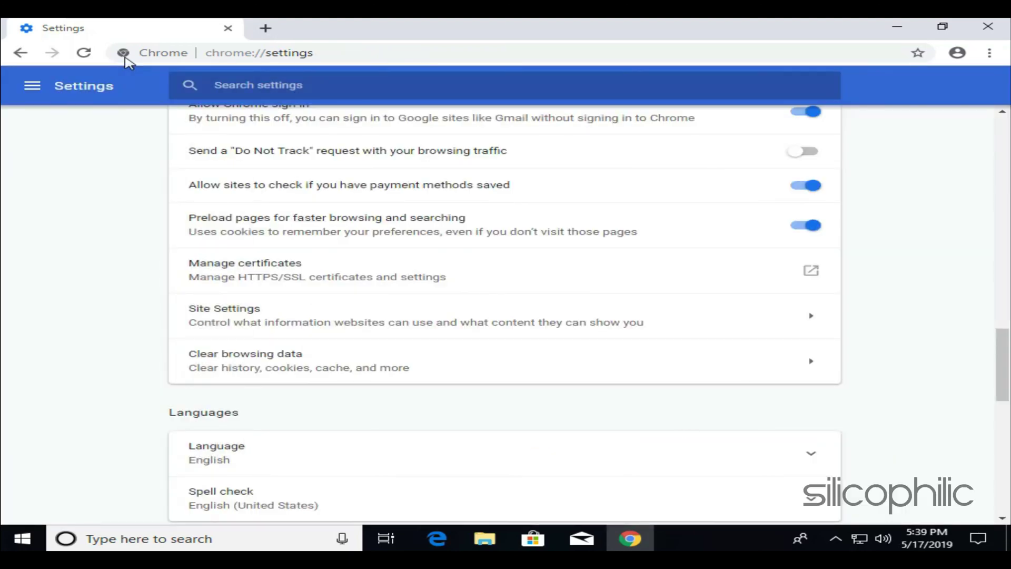
{"action": "scroll", "coordinate": [449, 380], "scroll_direction": "down", "scroll_amount": 5}
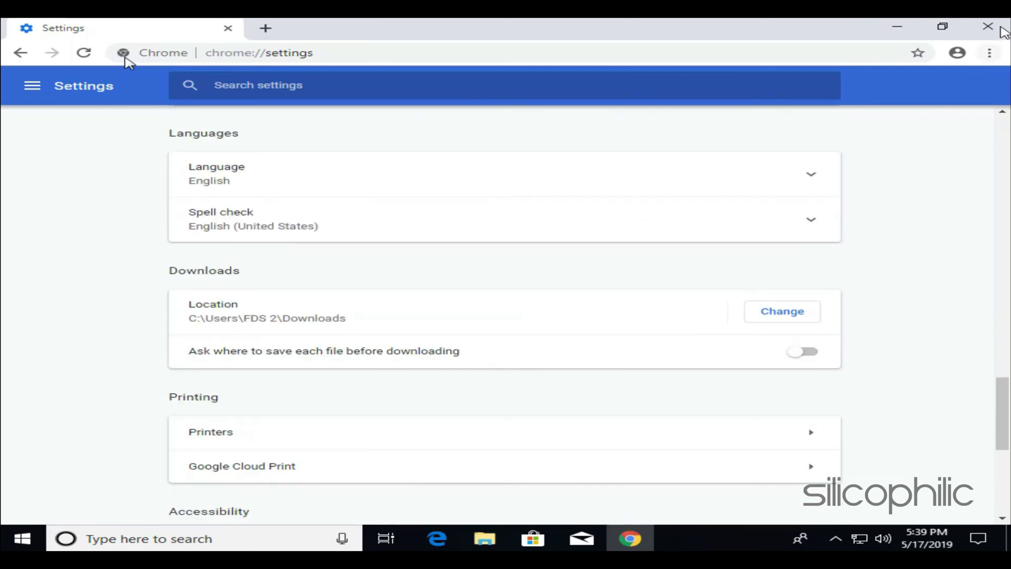
{"action": "left_click", "coordinate": [997, 29]}
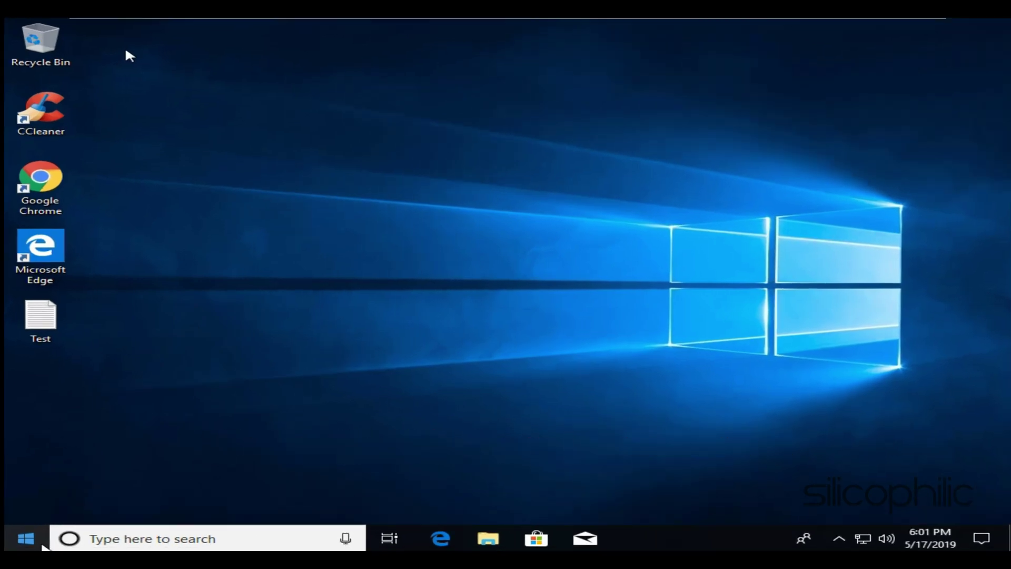
Step: Open Windows PowerShell as administrator and allow it to make changes to the device
{"action": "key", "text": "super+x"}
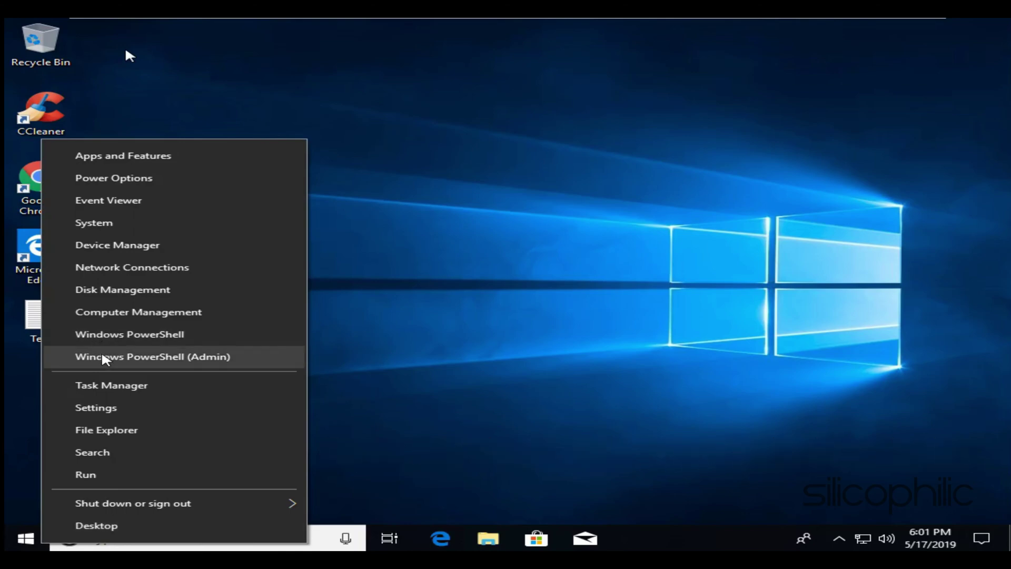
{"action": "left_click", "coordinate": [150, 356]}
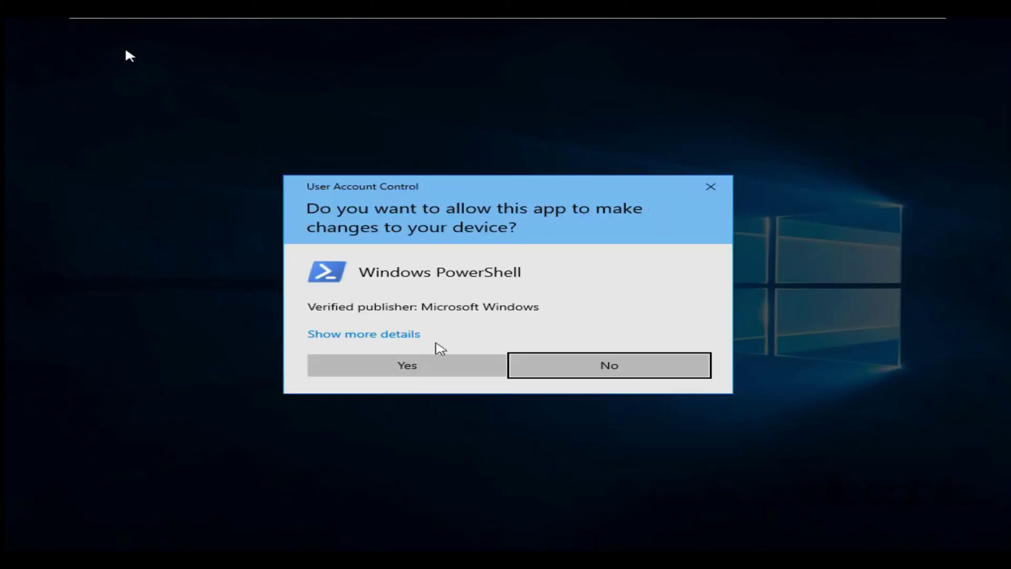
{"action": "left_click", "coordinate": [419, 371]}
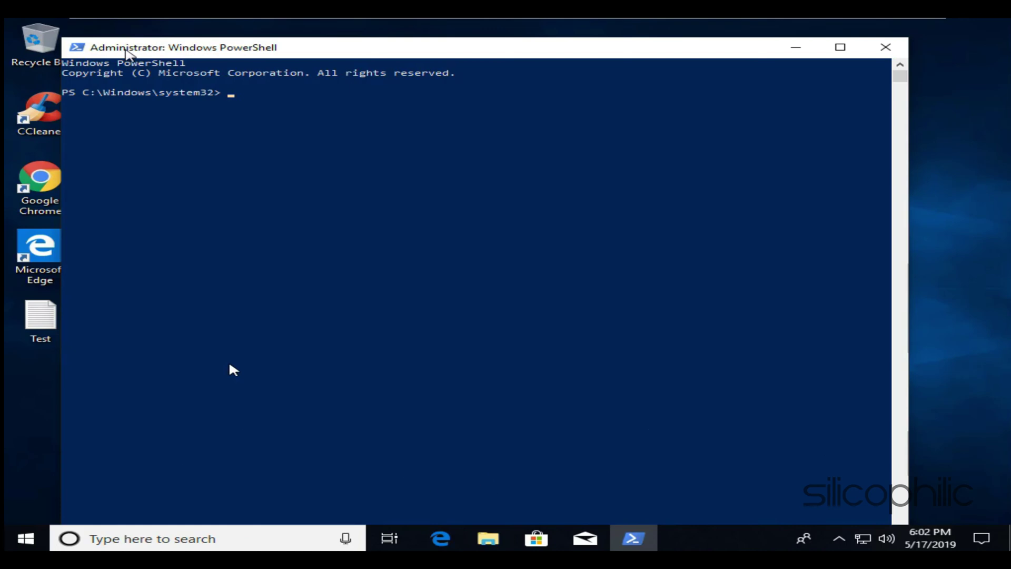
Step: Copy the command "netsh winsock reset catalog" from the Test text file on the desktop and run it in the administrator PowerShell window
{"action": "double_click", "coordinate": [40, 318]}
{"action": "left_click_drag", "start_coordinate": [548, 128], "coordinate": [179, 127]}
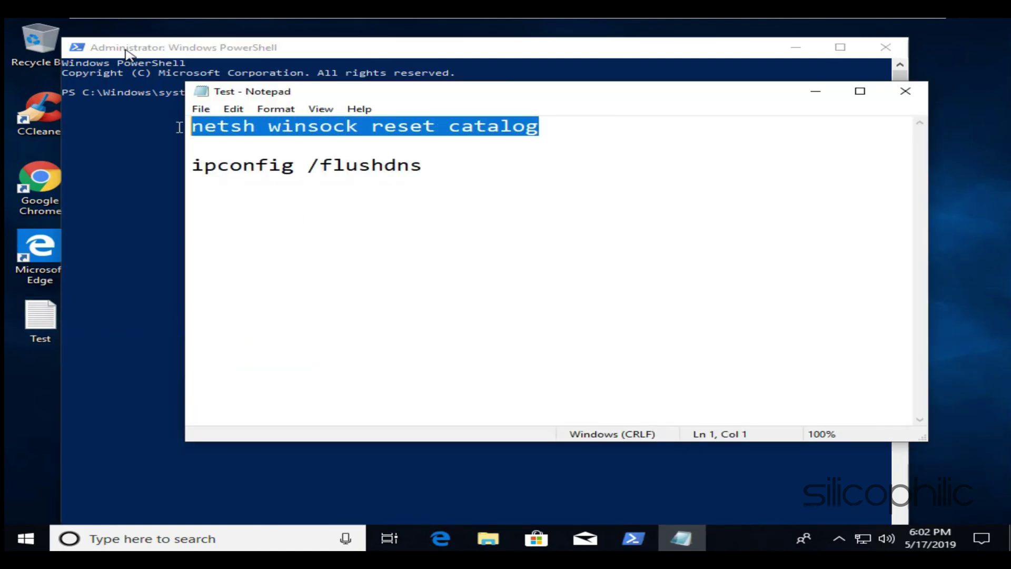
{"action": "right_click", "coordinate": [326, 135]}
{"action": "left_click", "coordinate": [349, 177]}
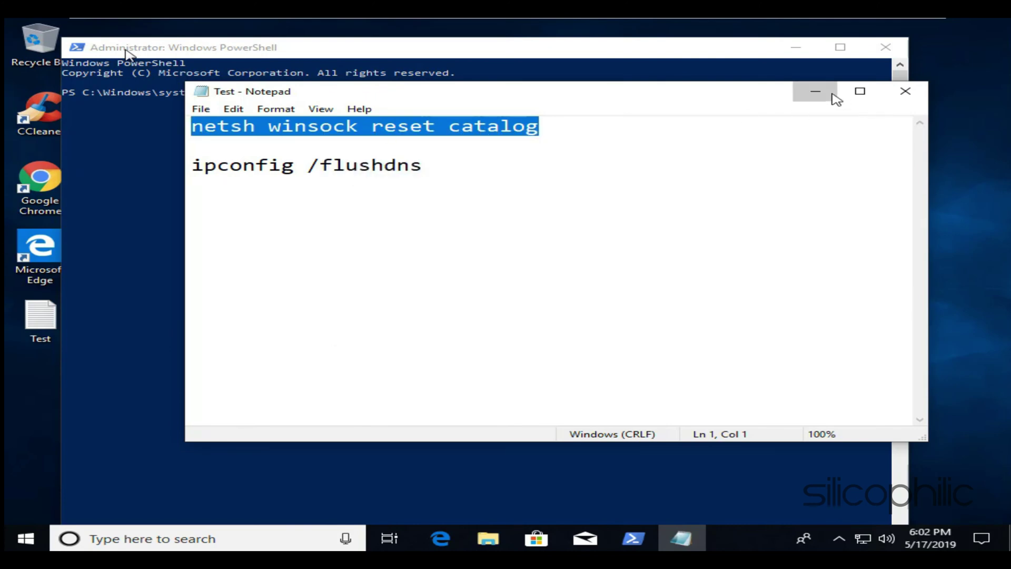
{"action": "left_click", "coordinate": [815, 91]}
{"action": "right_click", "coordinate": [101, 52]}
{"action": "mouse_move", "coordinate": [152, 157]}
{"action": "left_click", "coordinate": [282, 184]}
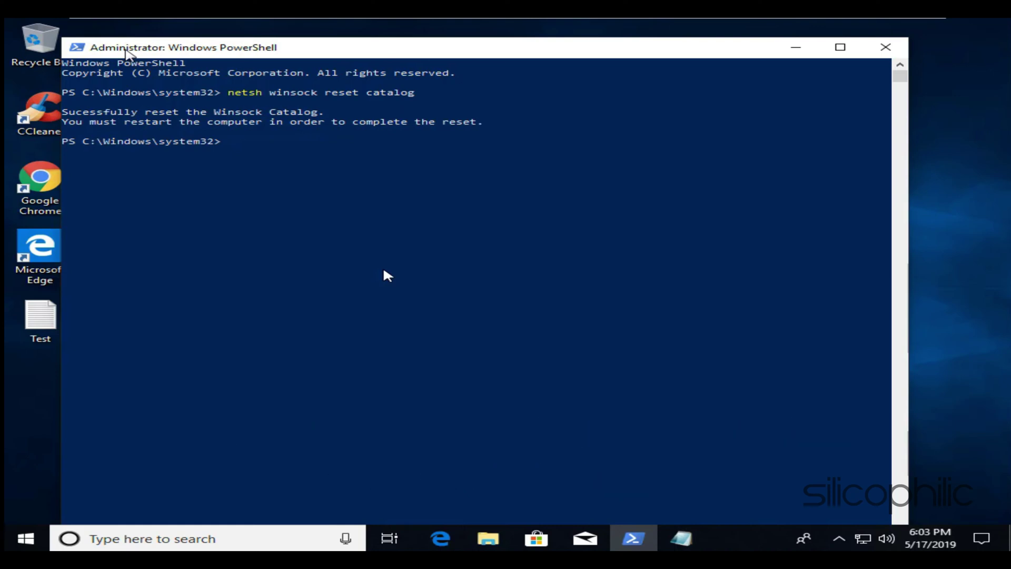
Step: Copy the command "ipconfig /flushdns" from the Test text file and run it in the administrator PowerShell window
{"action": "key", "text": "alt+Tab"}
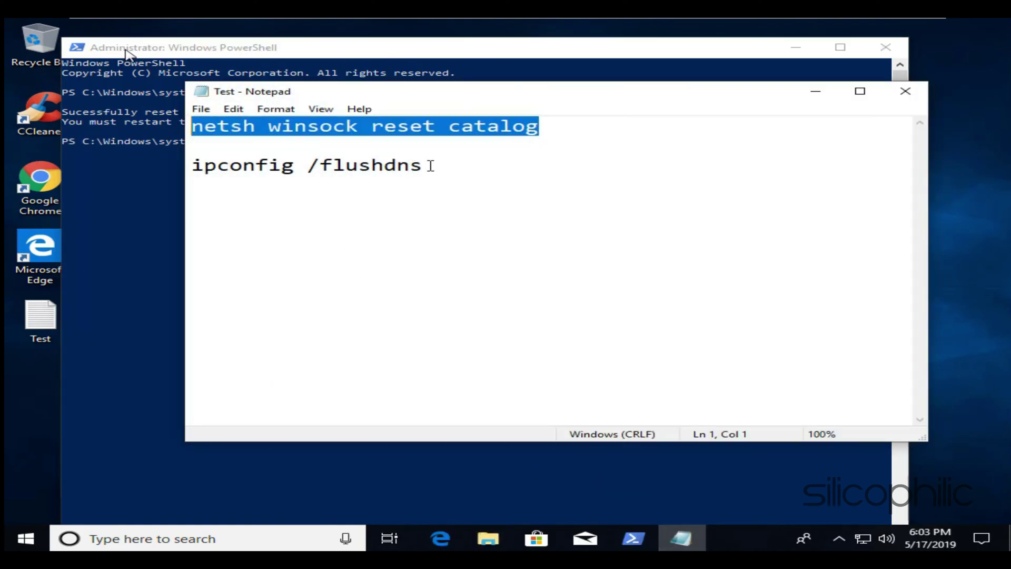
{"action": "left_click_drag", "start_coordinate": [431, 166], "coordinate": [191, 166]}
{"action": "right_click", "coordinate": [207, 165]}
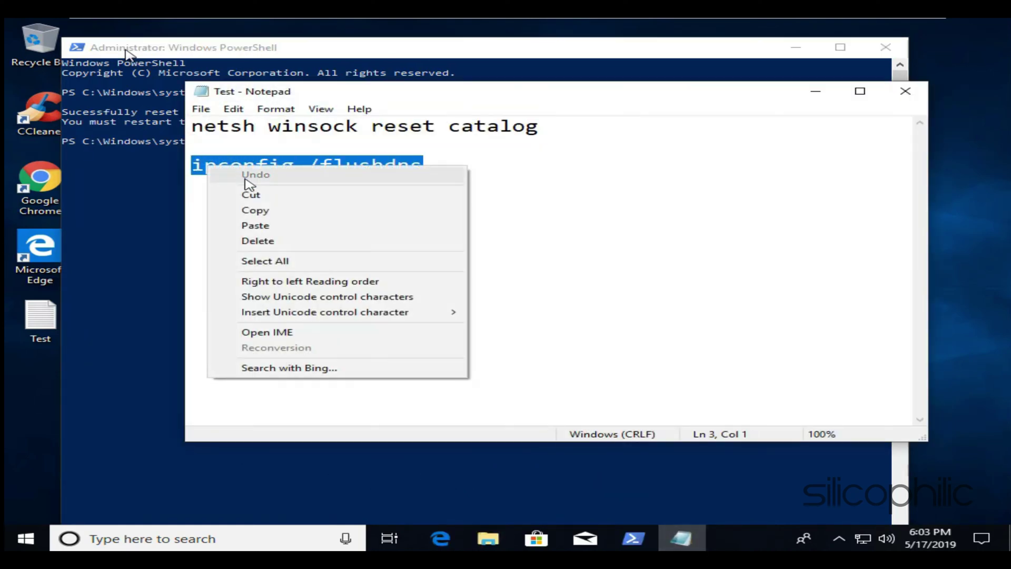
{"action": "left_click", "coordinate": [256, 210]}
{"action": "left_click", "coordinate": [195, 51]}
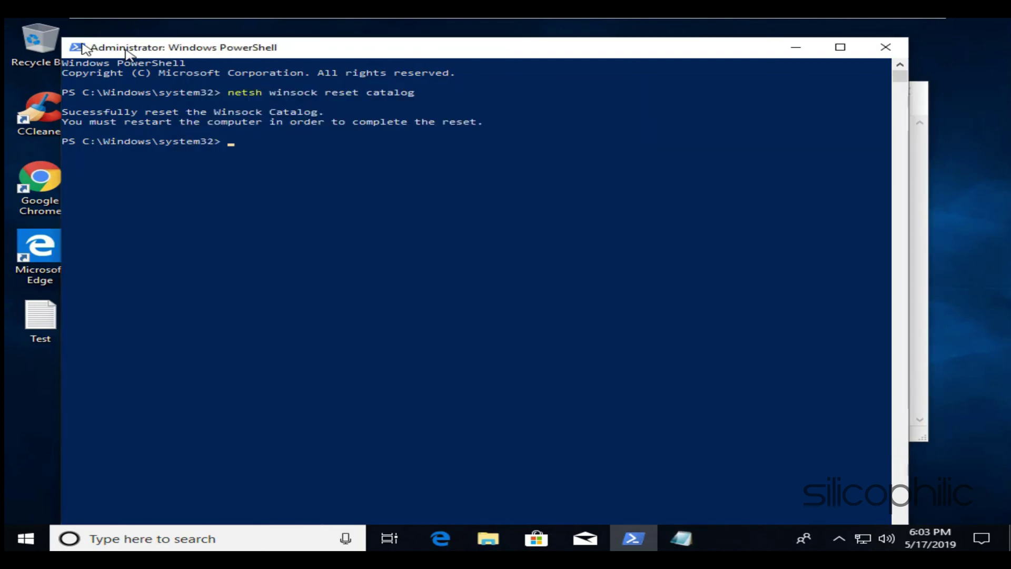
{"action": "left_click", "coordinate": [83, 48]}
{"action": "mouse_move", "coordinate": [135, 153]}
{"action": "left_click", "coordinate": [259, 178]}
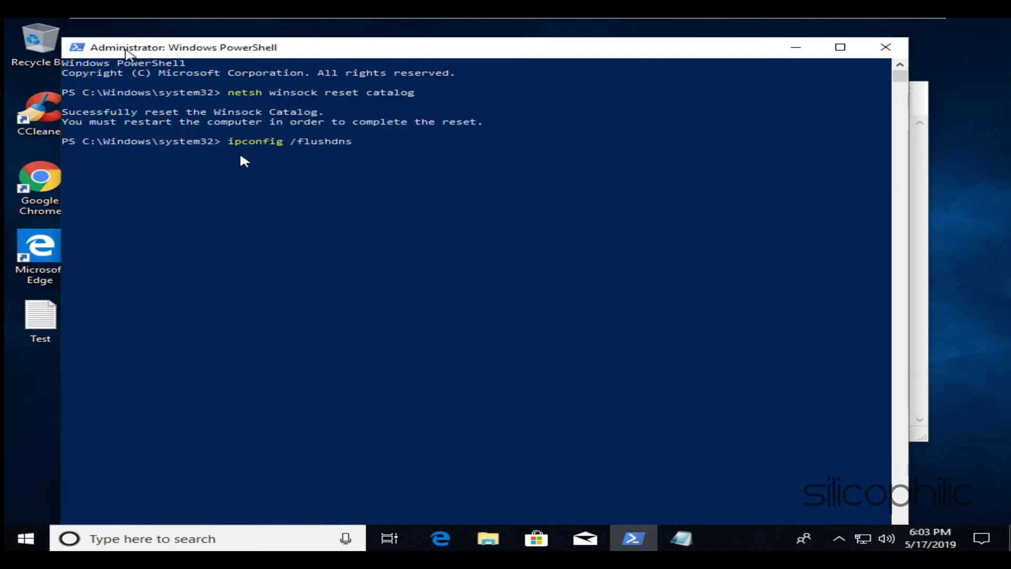
{"action": "key", "text": "Return"}
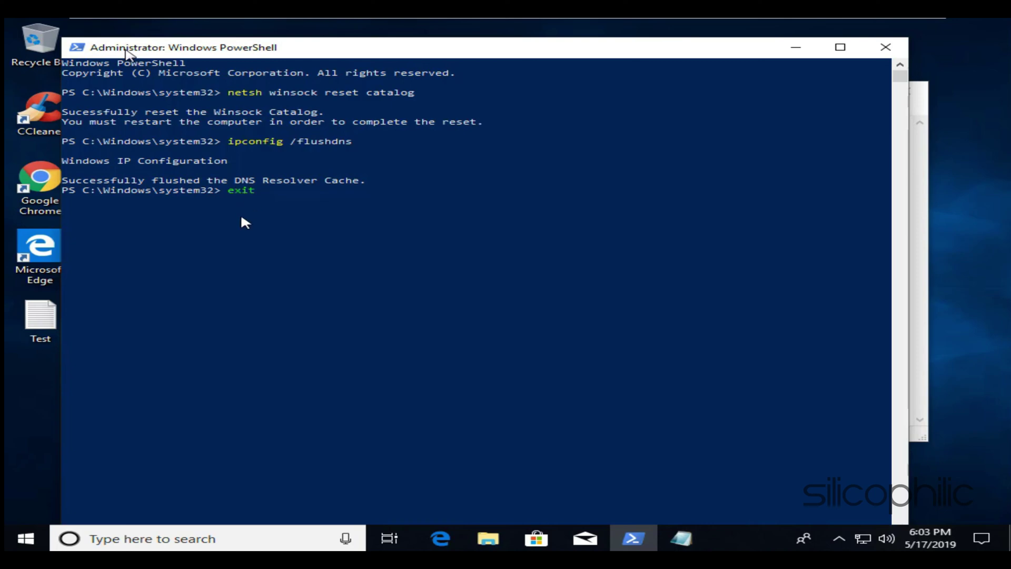
Step: Exit PowerShell with the exit command and close the Test text file
{"action": "key", "text": "Return"}
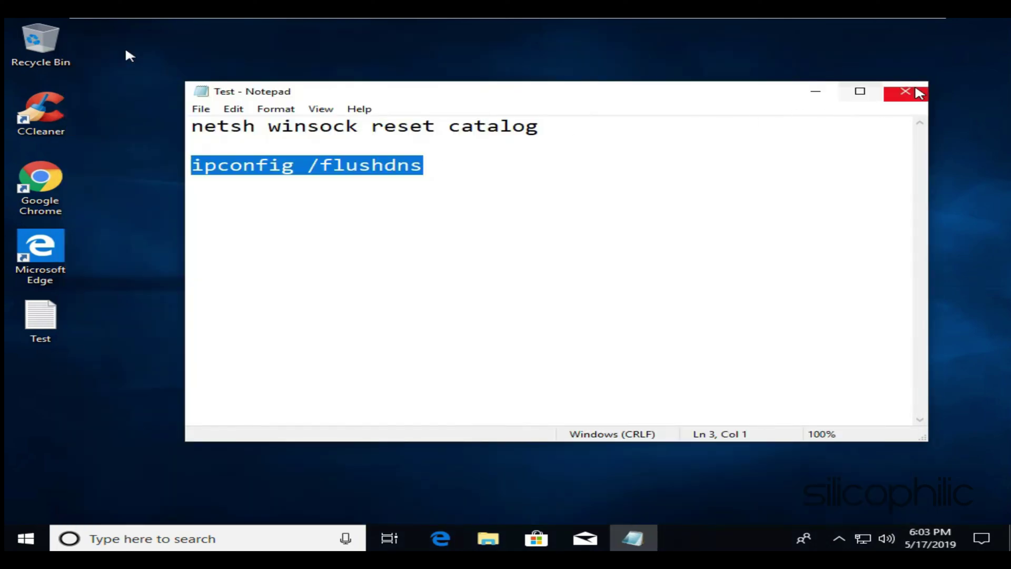
{"action": "left_click", "coordinate": [915, 90]}
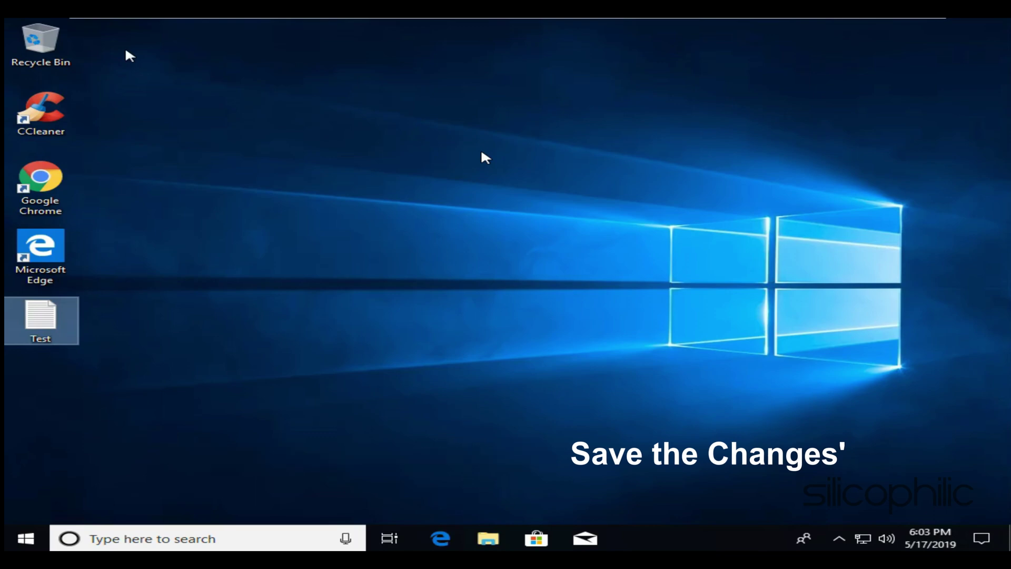
{"action": "right_click", "coordinate": [369, 161]}
{"action": "left_click", "coordinate": [449, 203]}
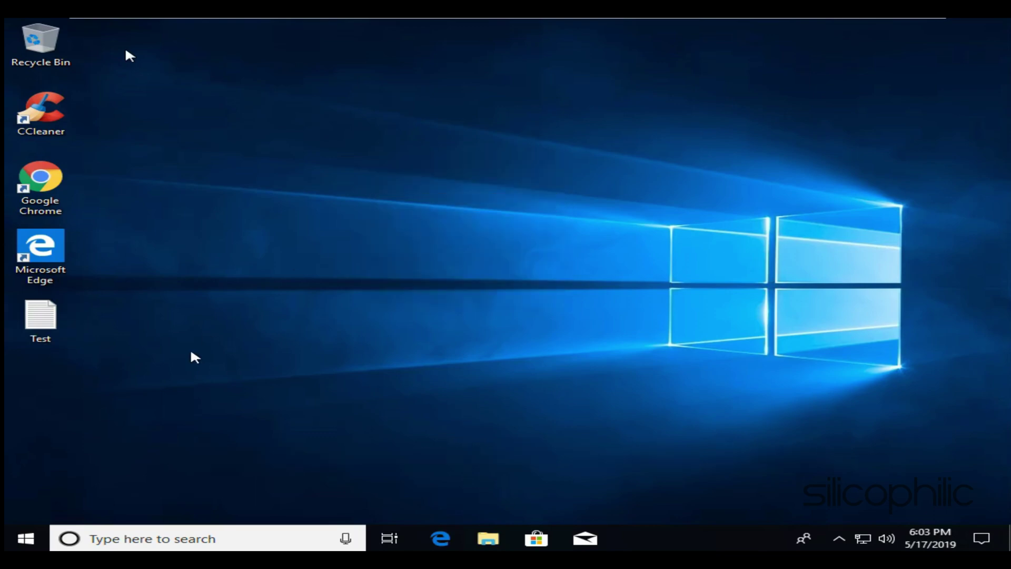
Step: Bring up the Windows power options for restarting the computer
{"action": "left_click", "coordinate": [25, 538]}
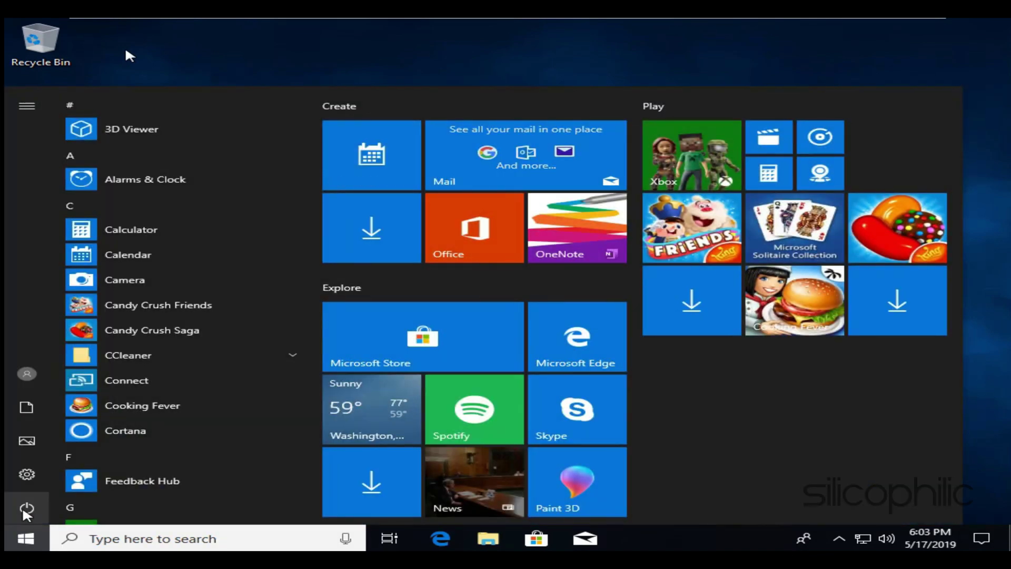
{"action": "left_click", "coordinate": [25, 510]}
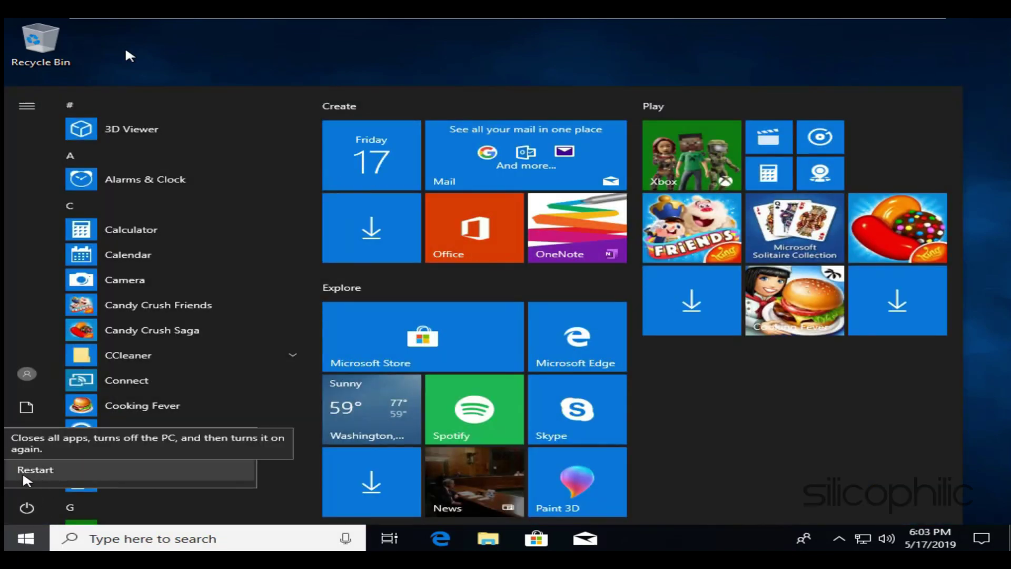
{"action": "mouse_move", "coordinate": [313, 19]}
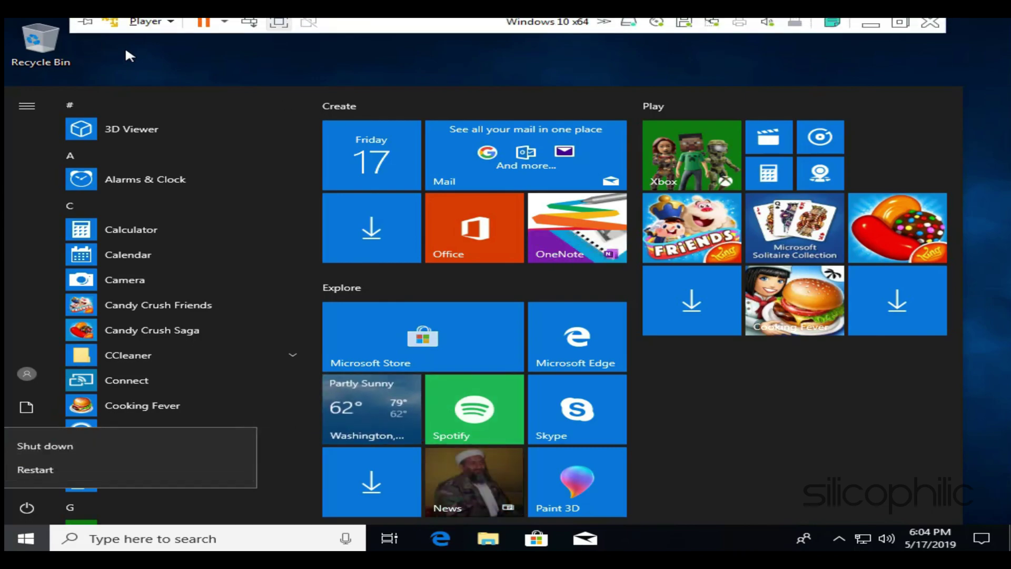
{"action": "left_click", "coordinate": [279, 27]}
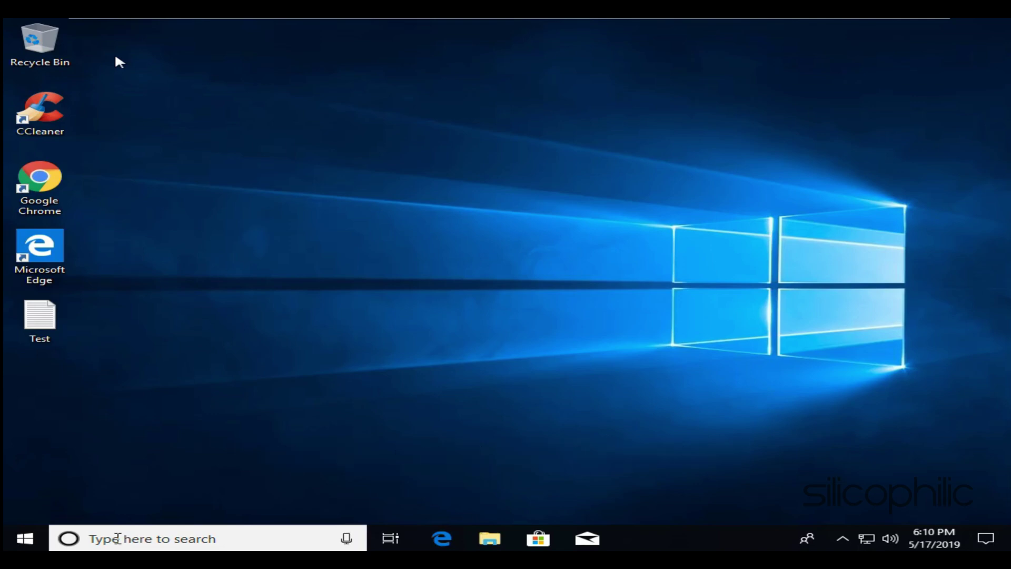
Step: Search for Control Panel, open it, and go to Windows Defender Firewall under System and Security
{"action": "left_click", "coordinate": [117, 538]}
{"action": "type", "text": "control panel"}
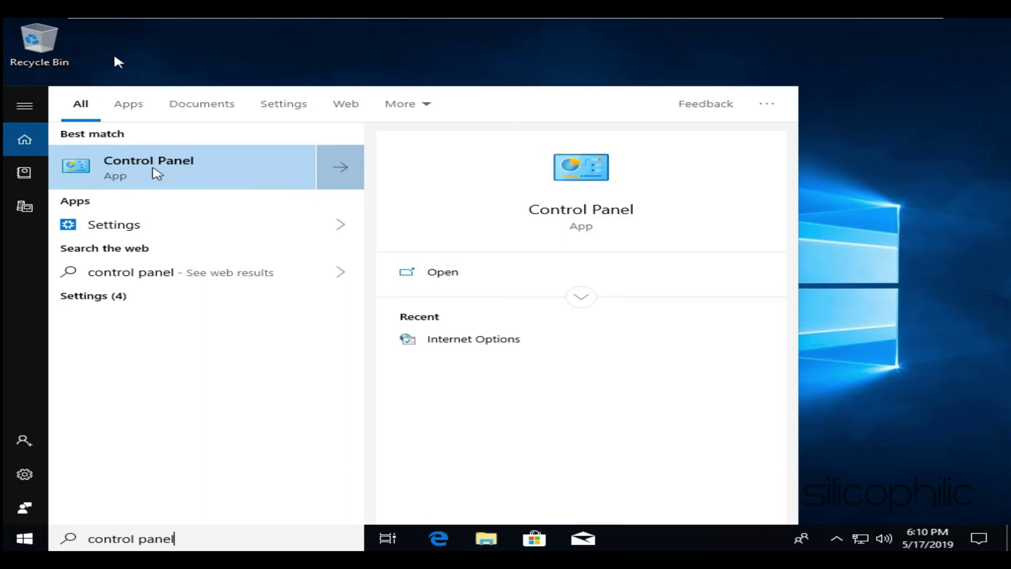
{"action": "left_click", "coordinate": [155, 175]}
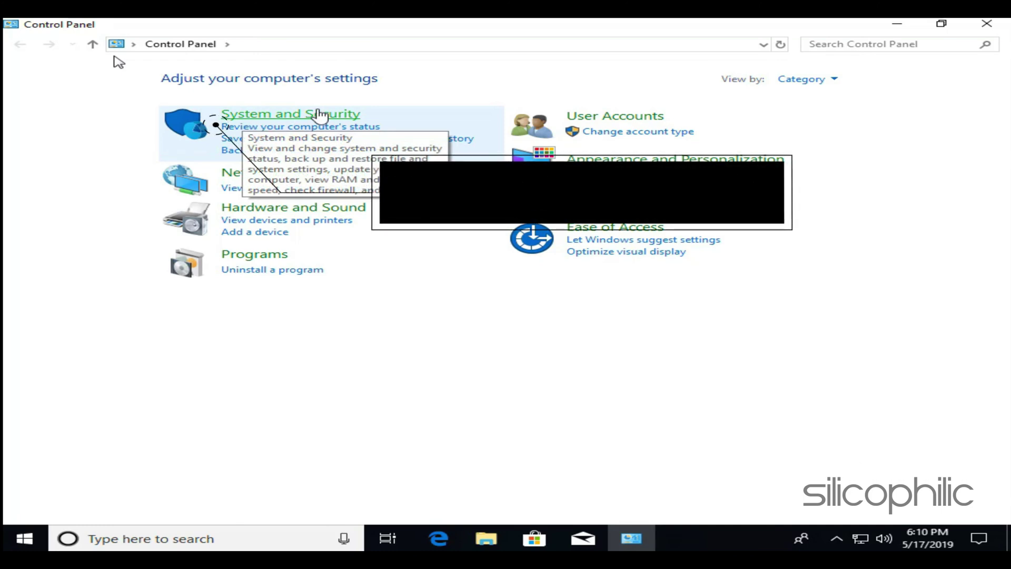
{"action": "left_click", "coordinate": [319, 114]}
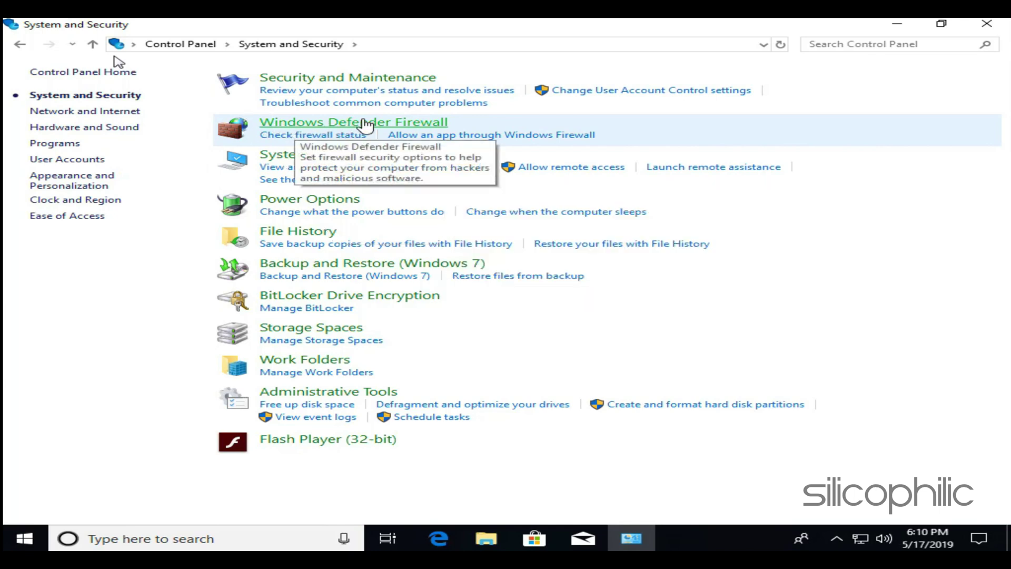
{"action": "left_click", "coordinate": [367, 124]}
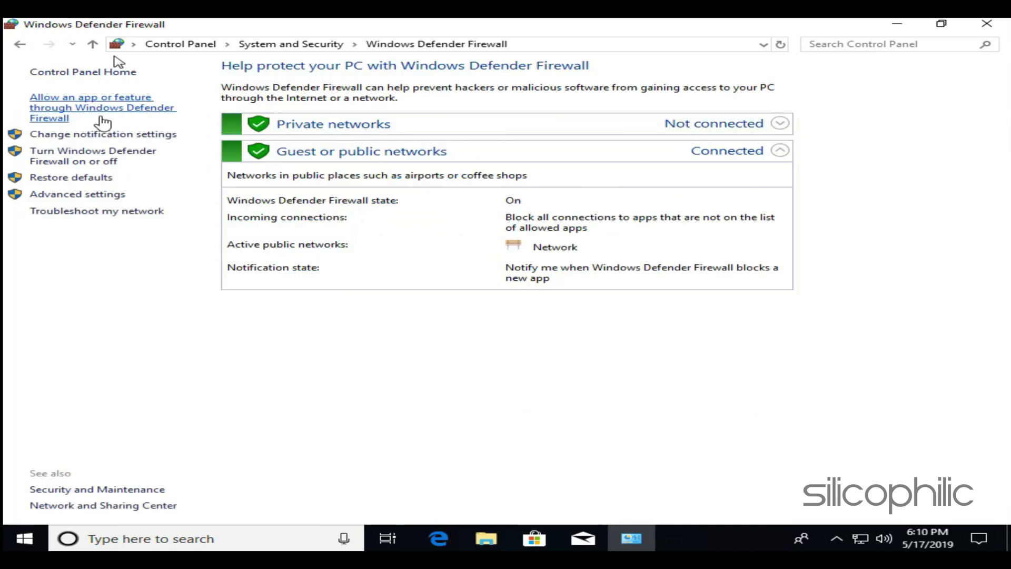
Step: Turn off Windows Defender Firewall for both private and public networks, apply the settings, and close the firewall window
{"action": "left_click", "coordinate": [118, 162]}
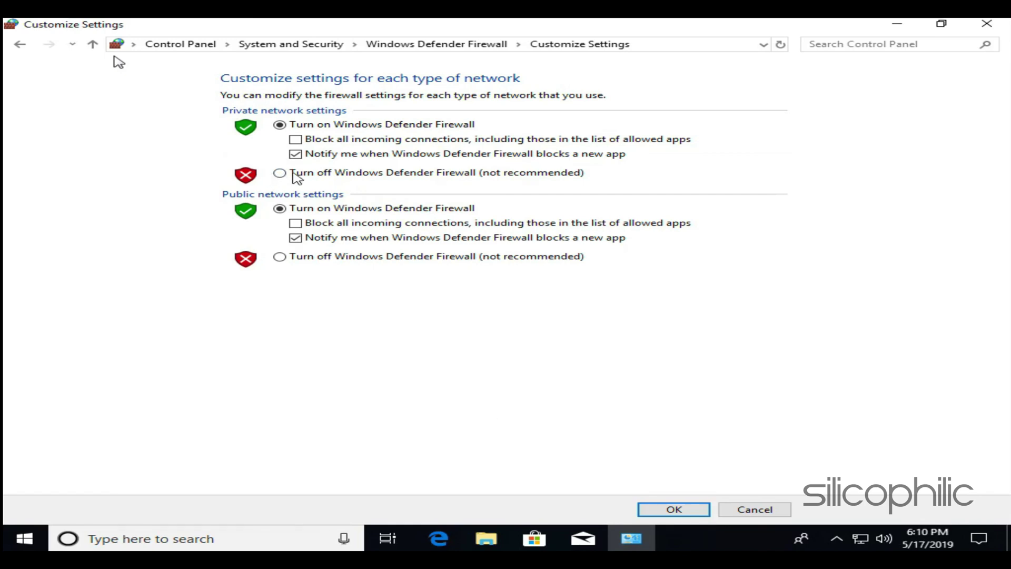
{"action": "left_click", "coordinate": [279, 173]}
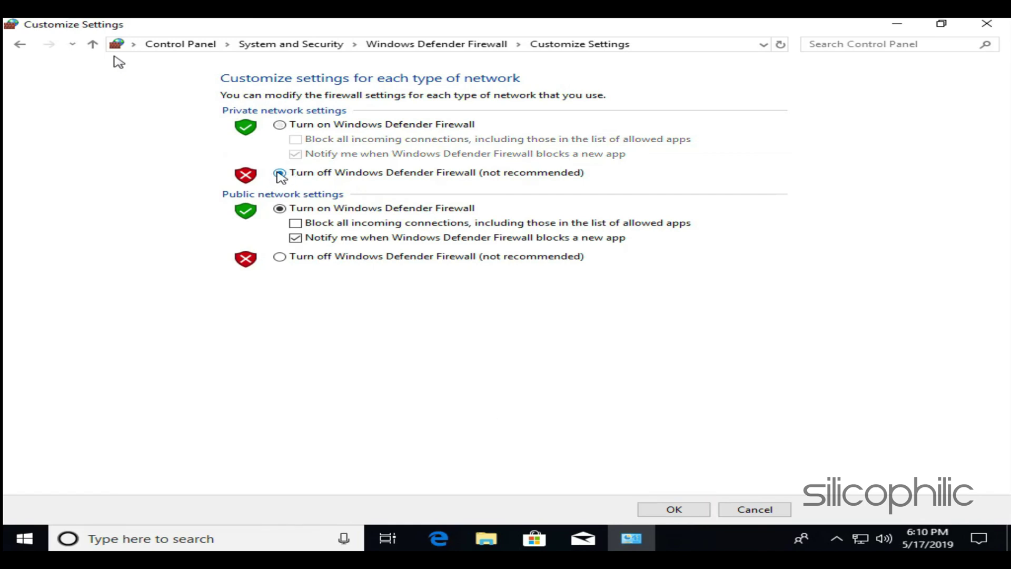
{"action": "left_click", "coordinate": [280, 257]}
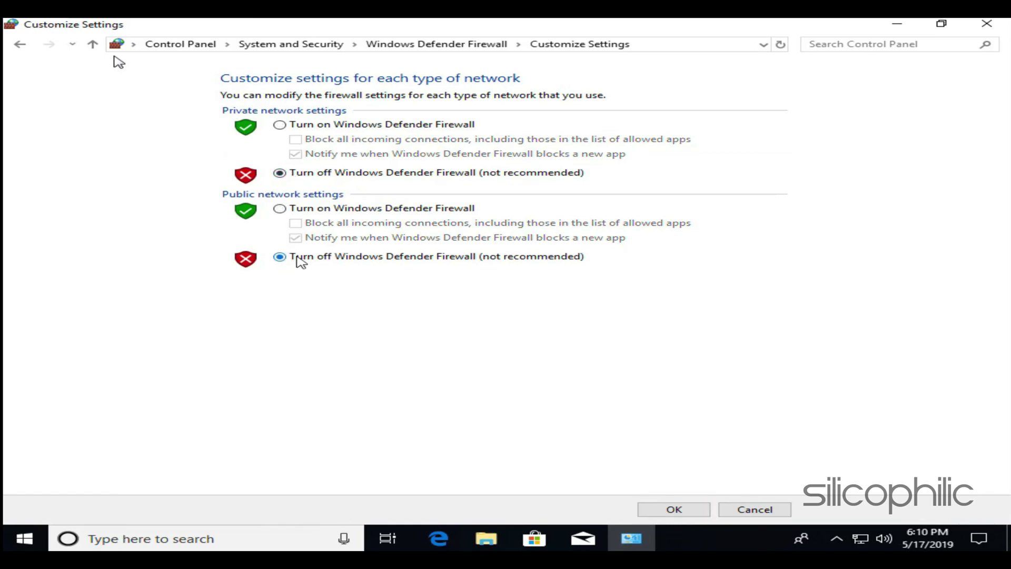
{"action": "left_click", "coordinate": [669, 509]}
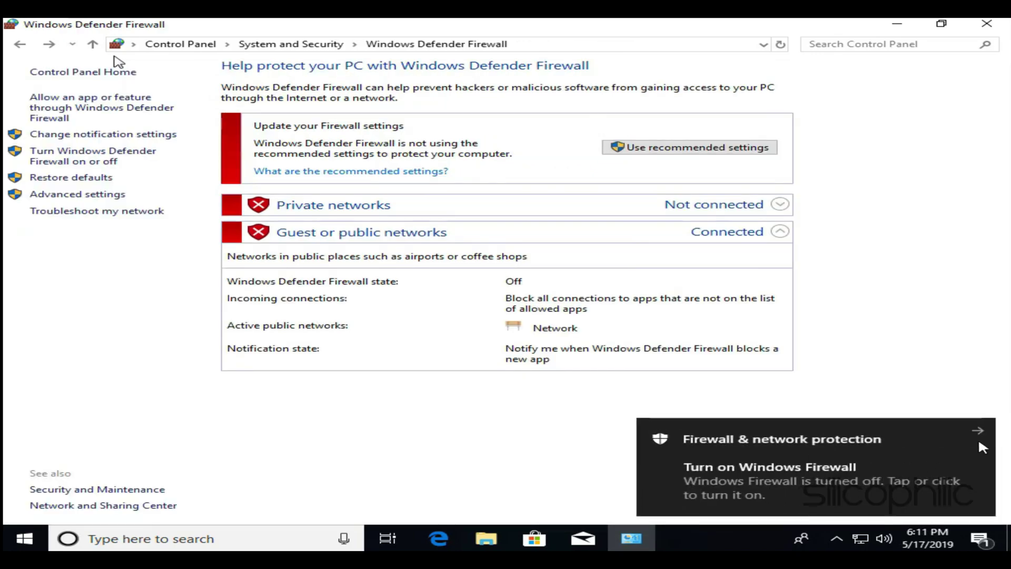
{"action": "left_click", "coordinate": [979, 442]}
{"action": "left_click", "coordinate": [986, 24]}
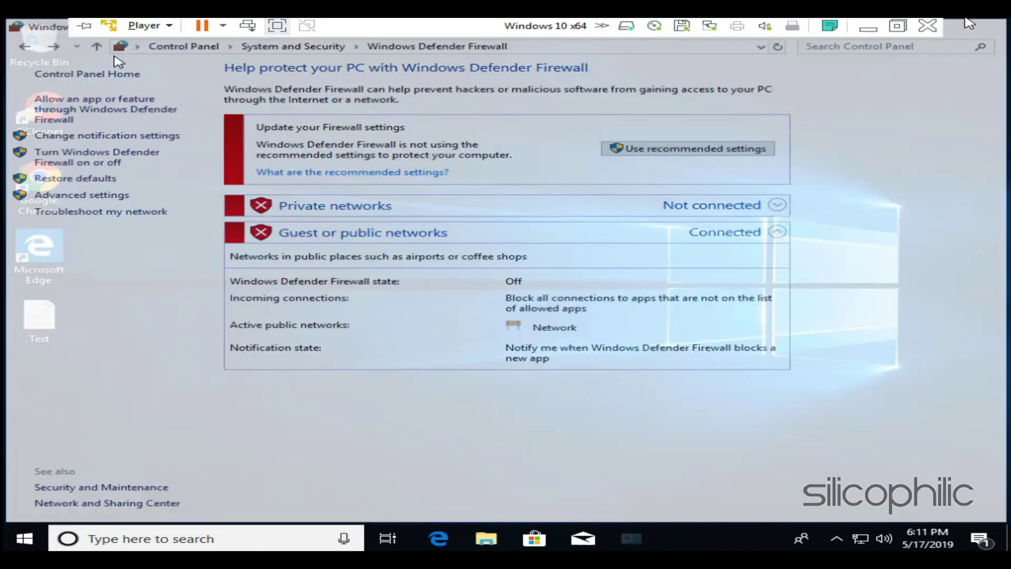